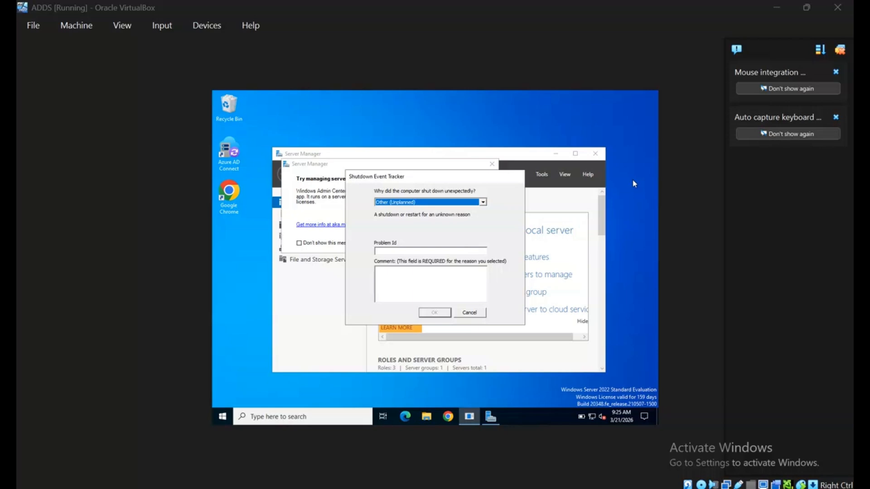
Dismiss the shutdown report and Windows Admin Center prompt, maximize Server Manager, and show the Tools list
{"action": "left_click", "coordinate": [471, 313]}
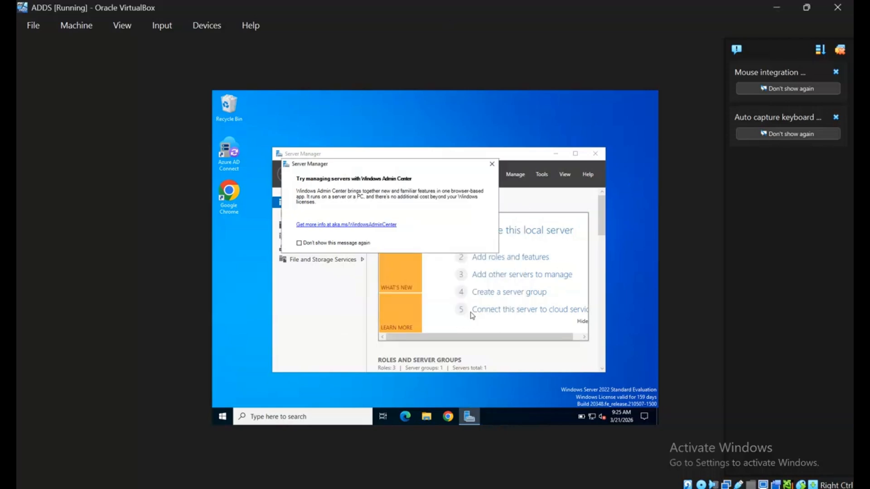
{"action": "left_click", "coordinate": [492, 164]}
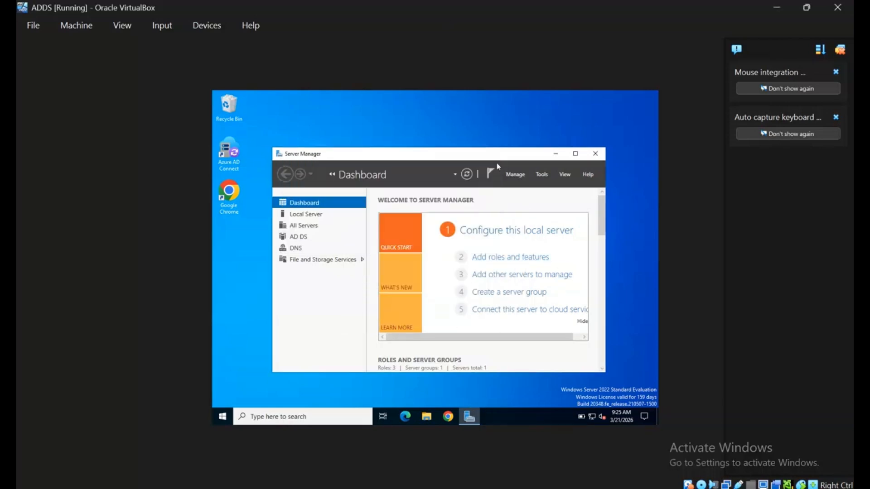
{"action": "left_click", "coordinate": [575, 153]}
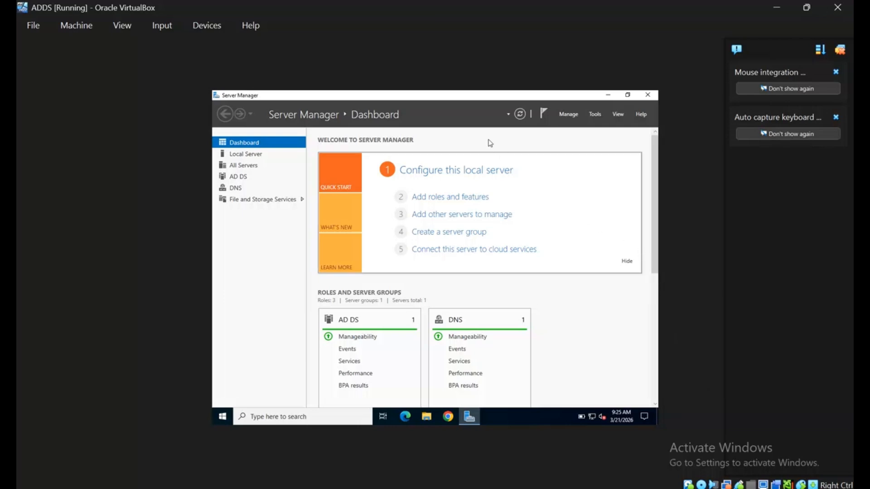
{"action": "left_click", "coordinate": [601, 117]}
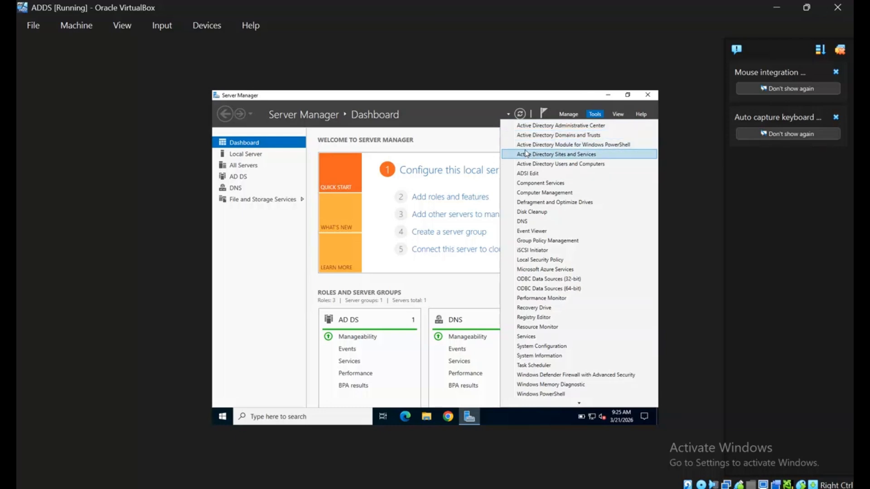
Launch Active Directory Users and Computers from Tools and maximize its window
{"action": "left_click", "coordinate": [581, 164]}
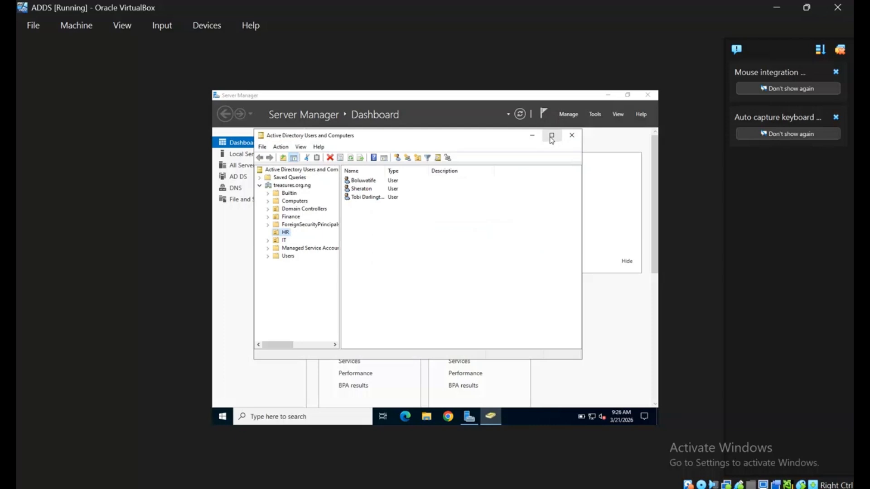
{"action": "left_click", "coordinate": [552, 135]}
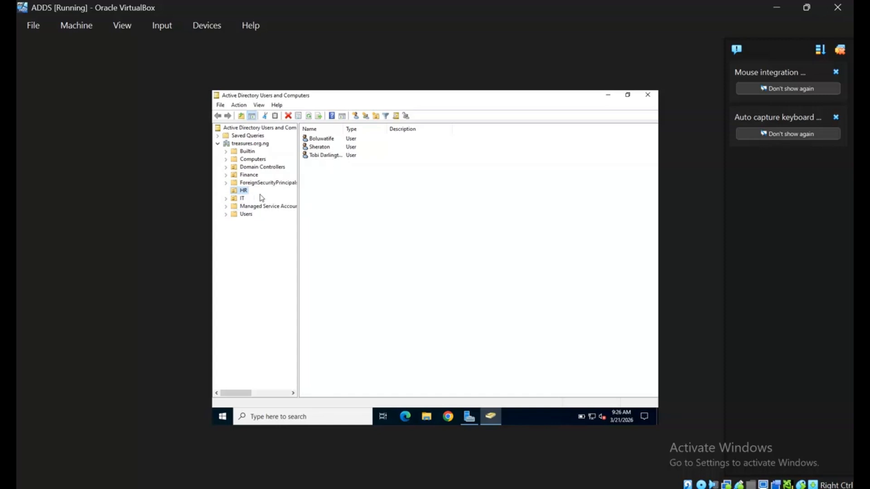
Browse the IT, Users and Computers containers, then select the treasures.org.ng domain root
{"action": "left_click", "coordinate": [243, 199]}
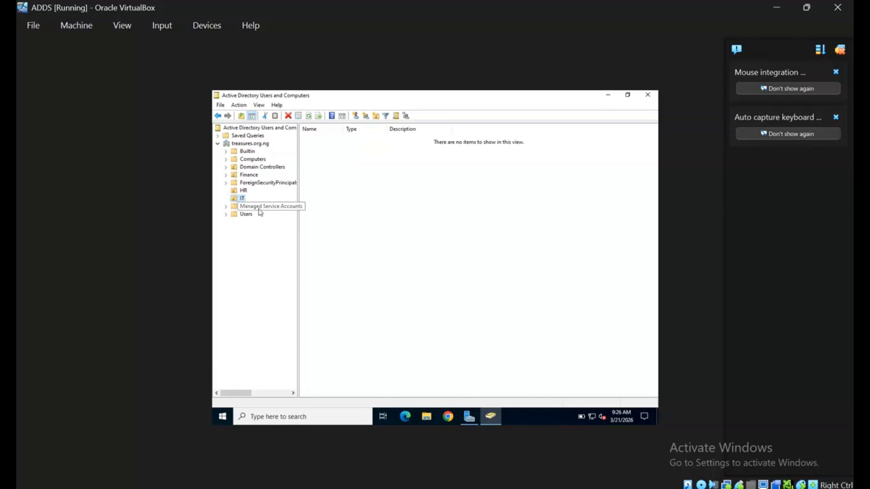
{"action": "left_click", "coordinate": [246, 215]}
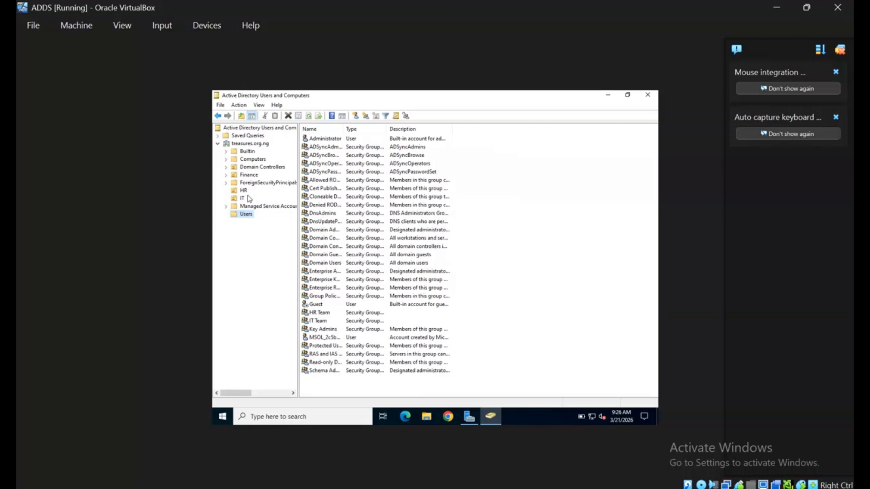
{"action": "left_click", "coordinate": [255, 160]}
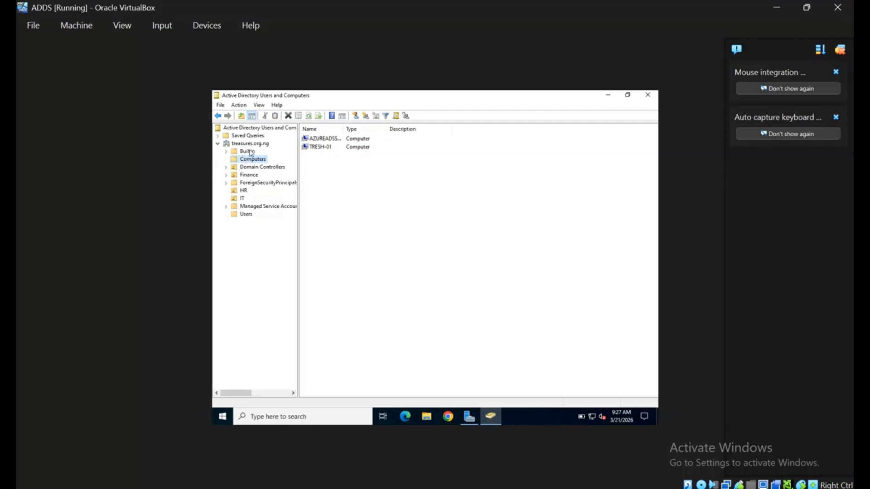
{"action": "left_click", "coordinate": [265, 145]}
Create an organizational unit named 'Security' directly under treasures.org.ng
{"action": "right_click", "coordinate": [264, 146]}
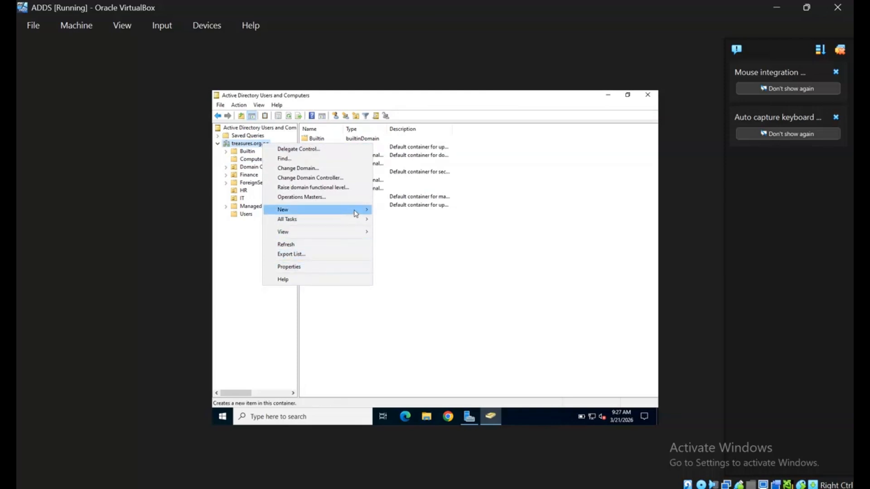
{"action": "mouse_move", "coordinate": [356, 213]}
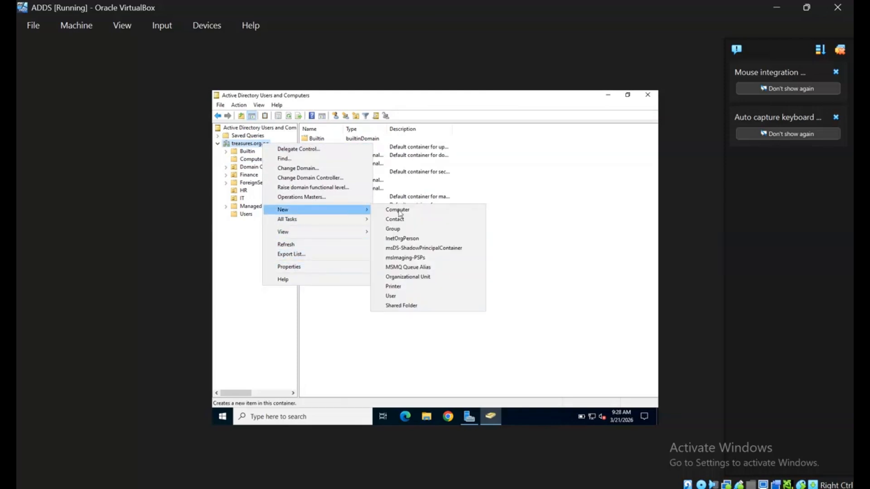
{"action": "left_click", "coordinate": [410, 276]}
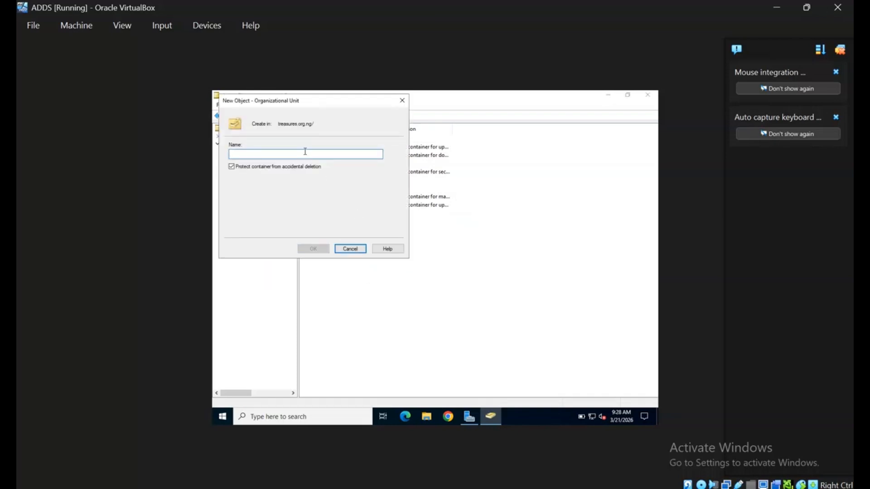
{"action": "type", "text": "Security"}
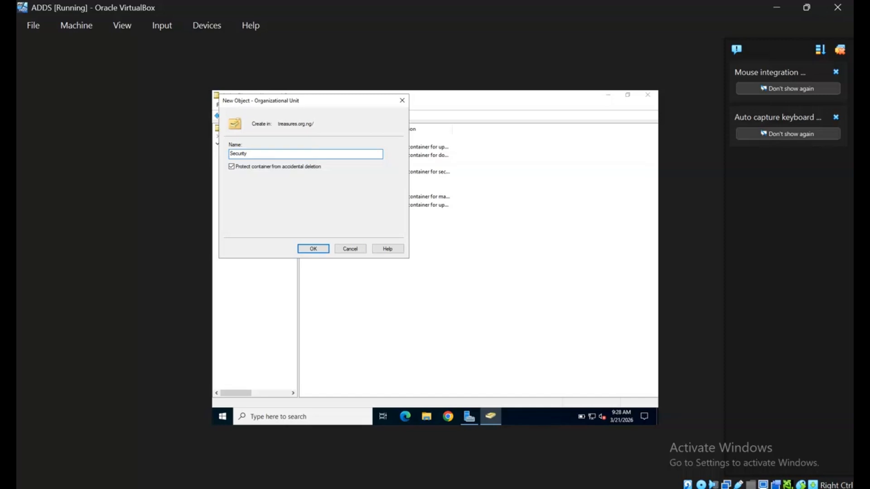
{"action": "left_click", "coordinate": [313, 249]}
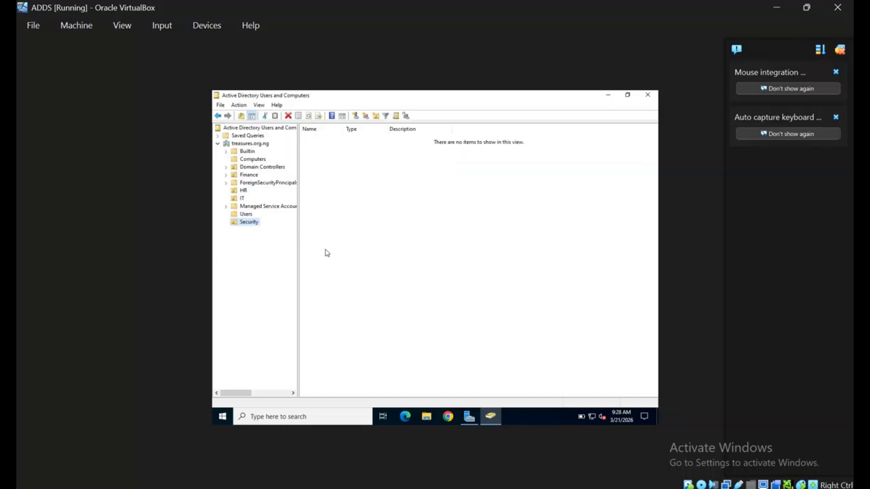
Add a 'Network' organizational unit under treasures.org.ng, then open the Security OU
{"action": "left_click", "coordinate": [257, 142]}
{"action": "right_click", "coordinate": [256, 144]}
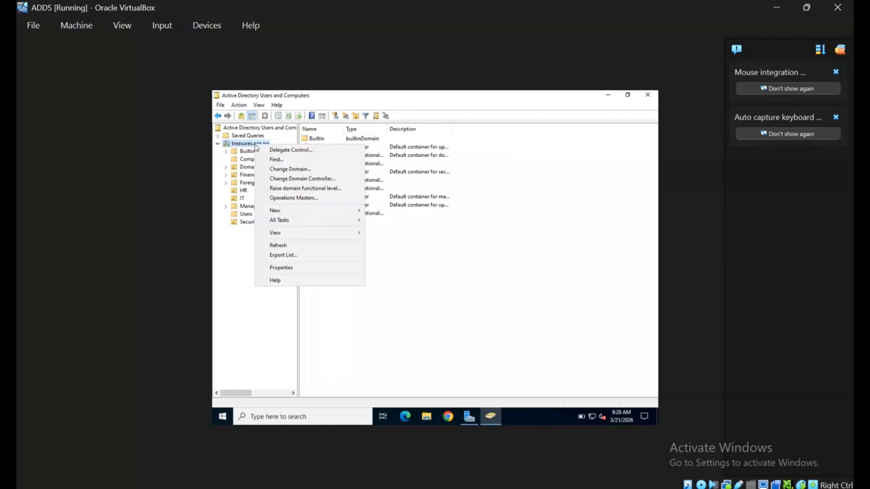
{"action": "mouse_move", "coordinate": [358, 212]}
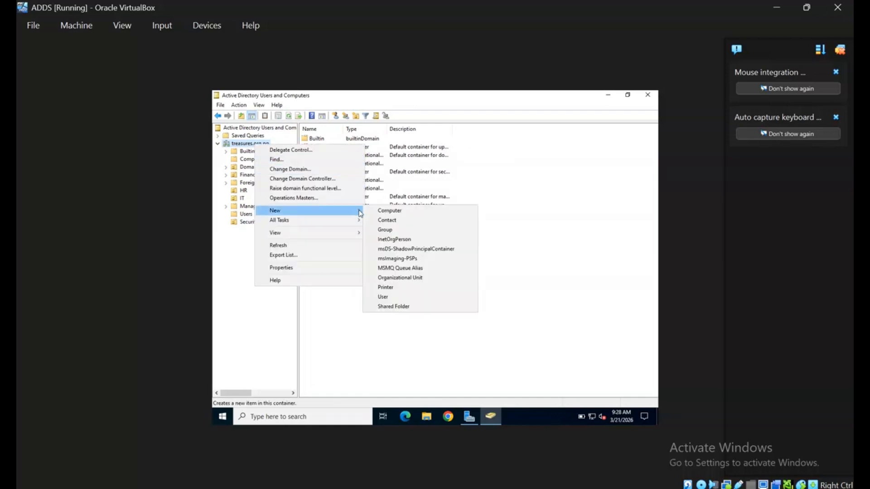
{"action": "left_click", "coordinate": [417, 278]}
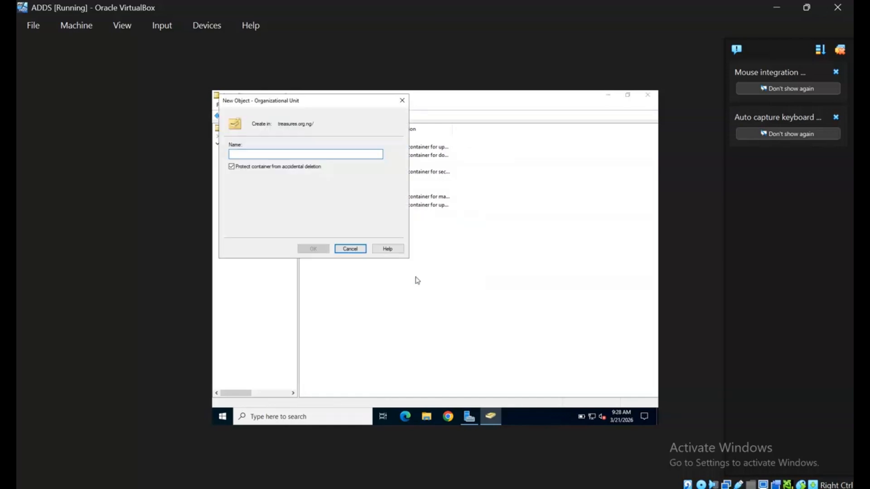
{"action": "type", "text": "Network"}
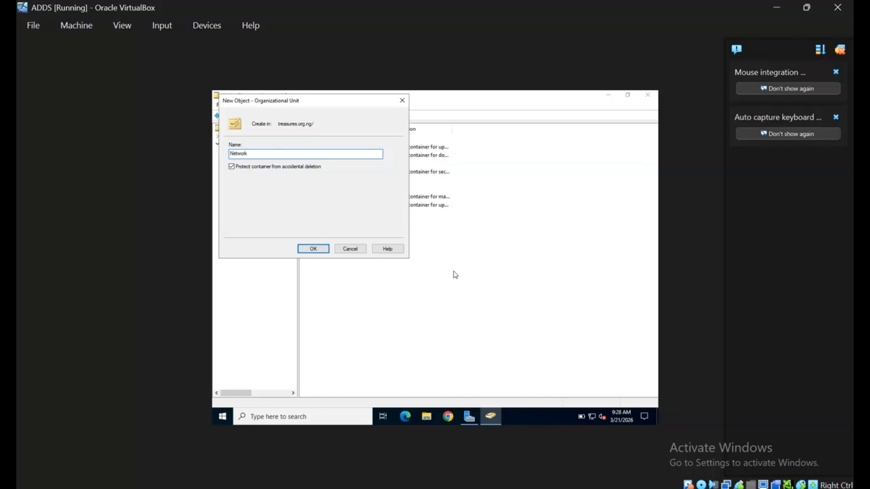
{"action": "left_click", "coordinate": [324, 251]}
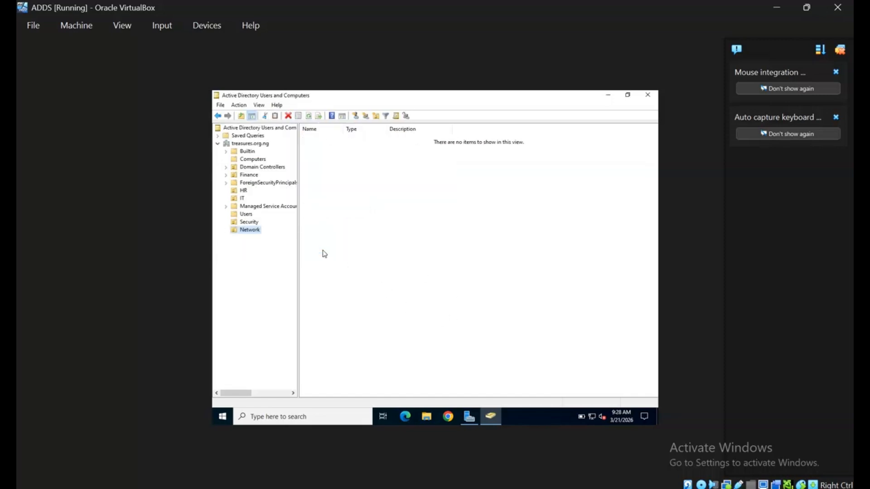
{"action": "left_click", "coordinate": [248, 225]}
Start a new user in the Security OU, entering the user's first name and logon name
{"action": "right_click", "coordinate": [256, 224]}
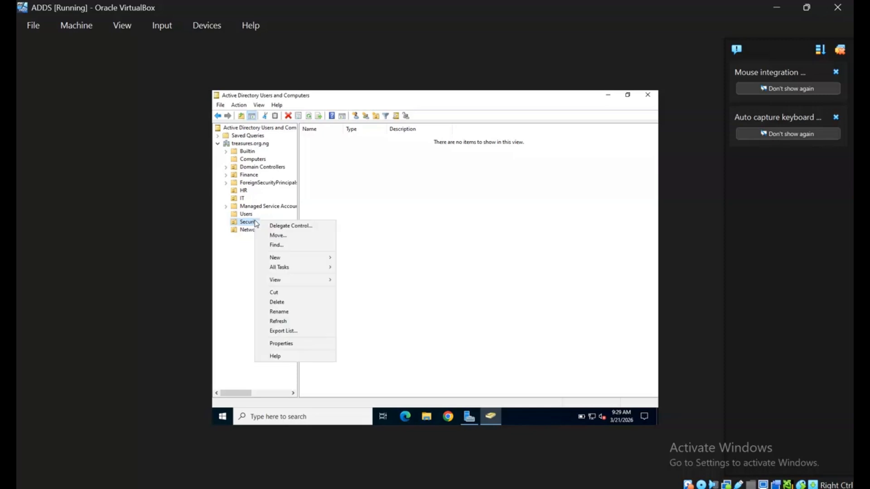
{"action": "mouse_move", "coordinate": [312, 258]}
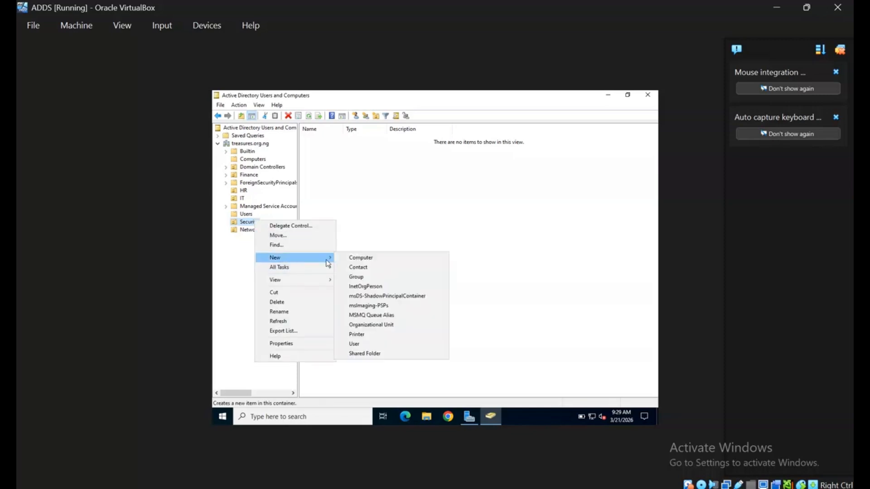
{"action": "left_click", "coordinate": [381, 345]}
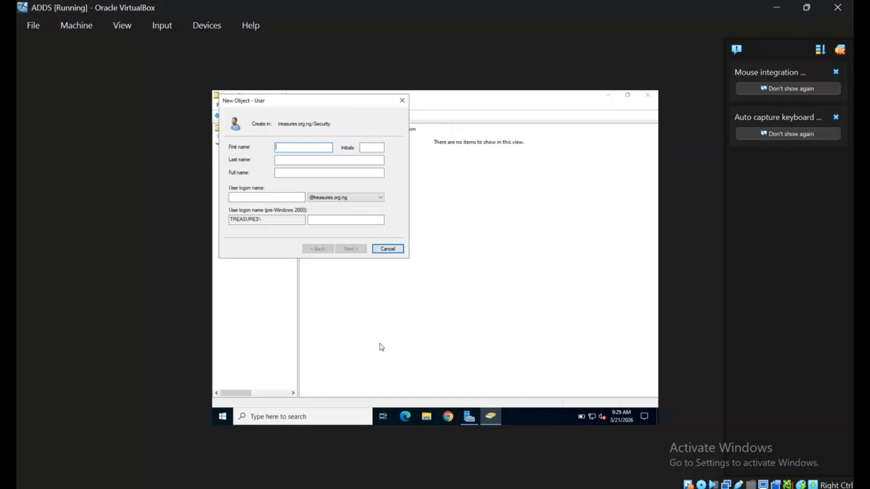
{"action": "type", "text": "David"}
{"action": "left_click", "coordinate": [251, 196]}
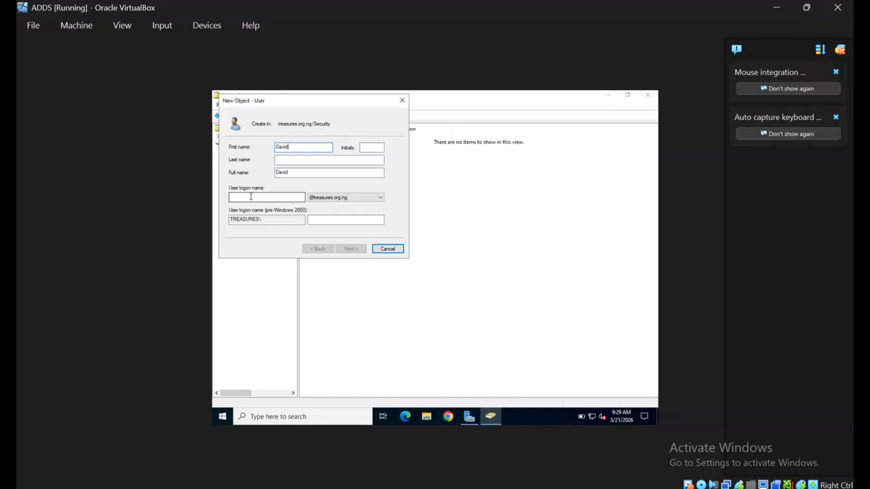
{"action": "type", "text": "David"}
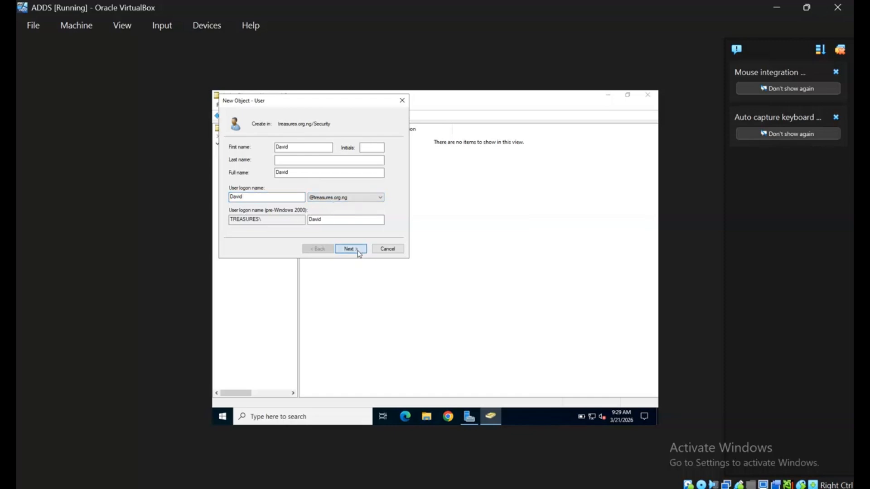
Set and confirm the user's password, make it never expire, and finish creating the account
{"action": "left_click", "coordinate": [357, 251]}
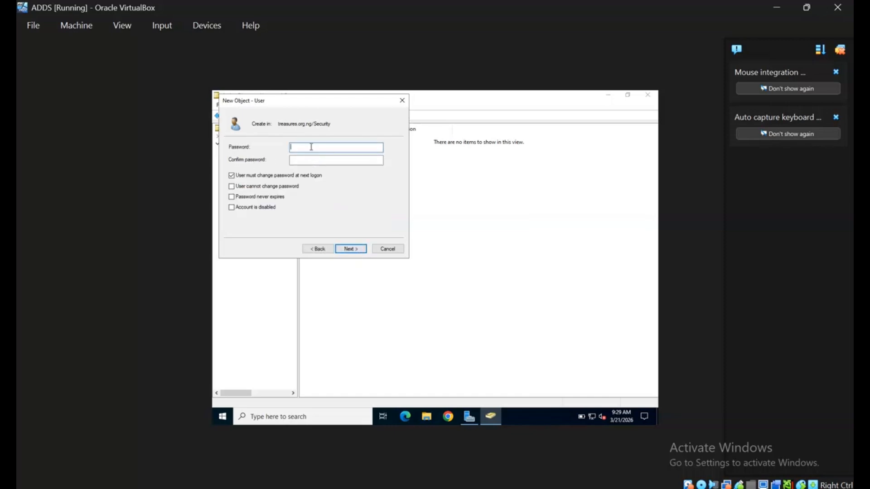
{"action": "type", "text": "P@•••••••"}
{"action": "left_click", "coordinate": [303, 162]}
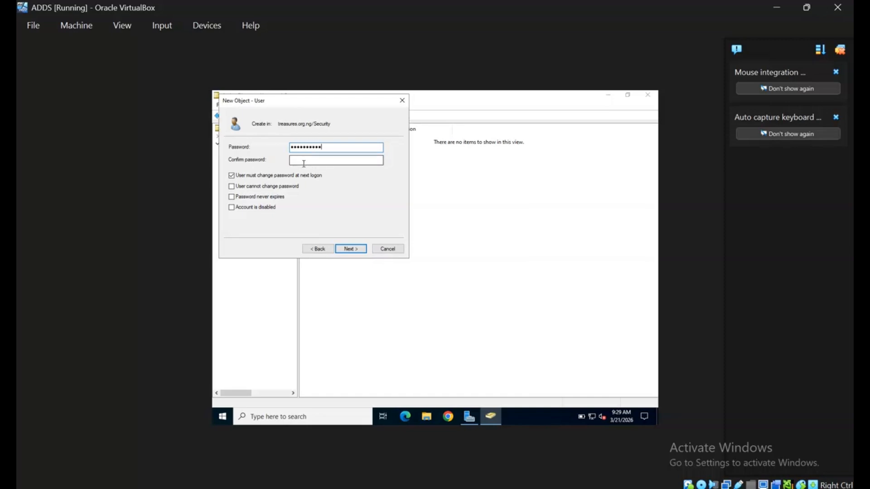
{"action": "type", "text": "•••••••••"}
{"action": "left_click", "coordinate": [231, 196]}
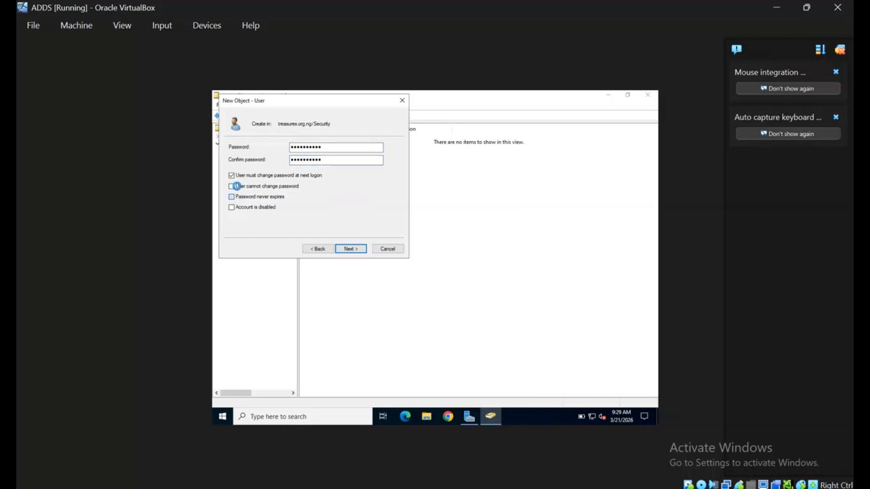
{"action": "left_click", "coordinate": [502, 286]}
{"action": "left_click", "coordinate": [357, 248]}
{"action": "left_click", "coordinate": [359, 252]}
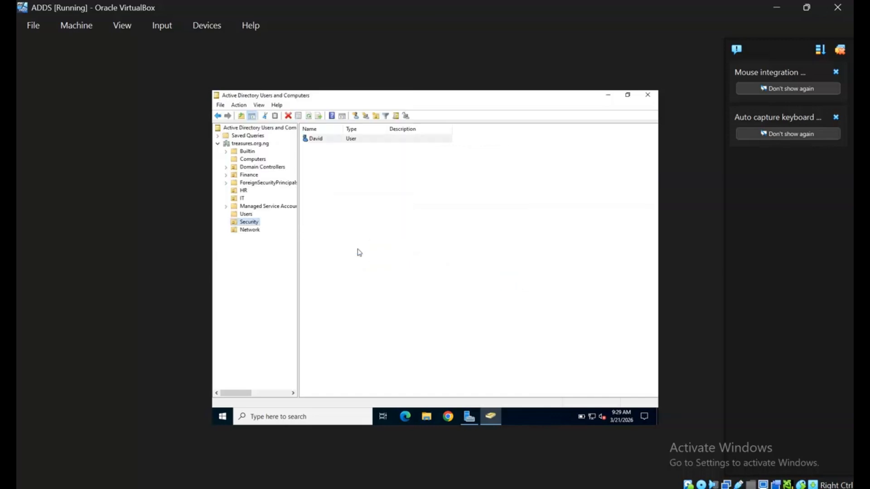
Start a new user in the Network OU, entering the user's name and logon name
{"action": "left_click", "coordinate": [259, 231]}
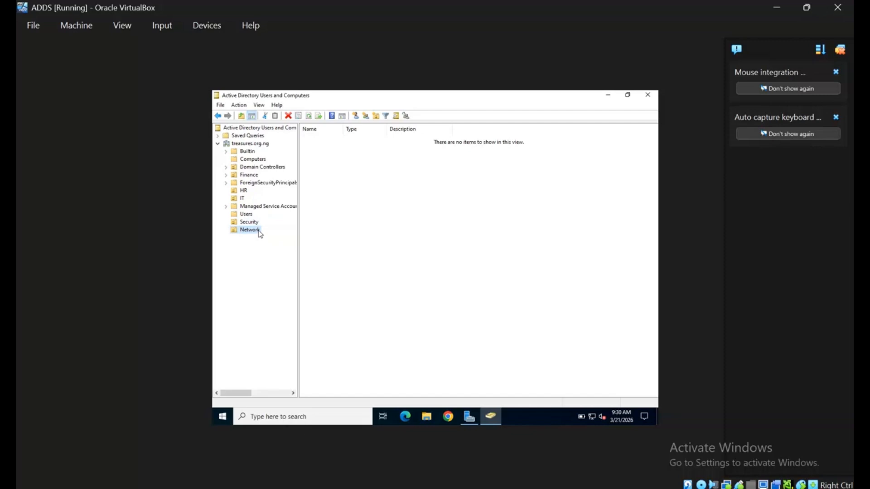
{"action": "right_click", "coordinate": [259, 233]}
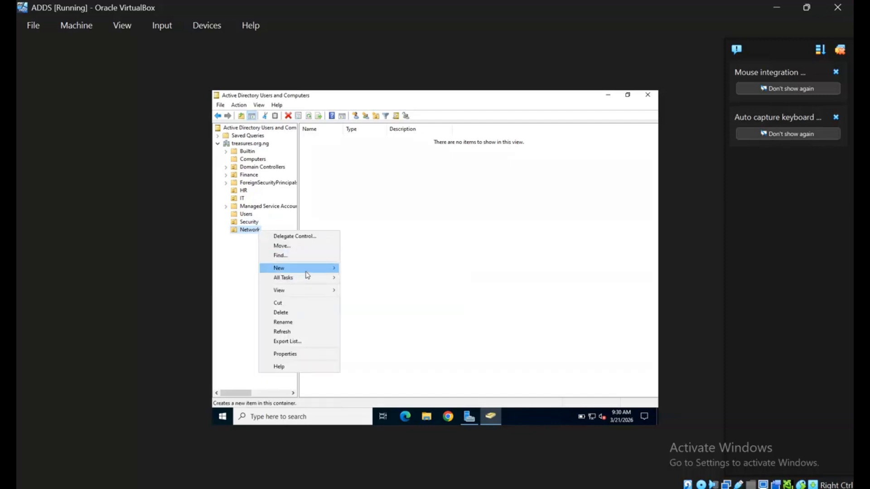
{"action": "mouse_move", "coordinate": [308, 269]}
{"action": "left_click", "coordinate": [368, 356]}
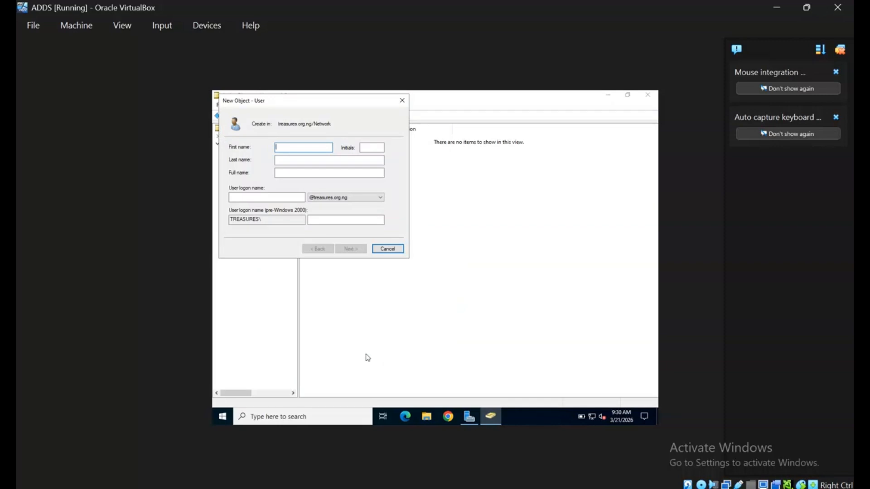
{"action": "type", "text": "Olamide"}
{"action": "left_click", "coordinate": [290, 202]}
{"action": "type", "text": "Olamide"}
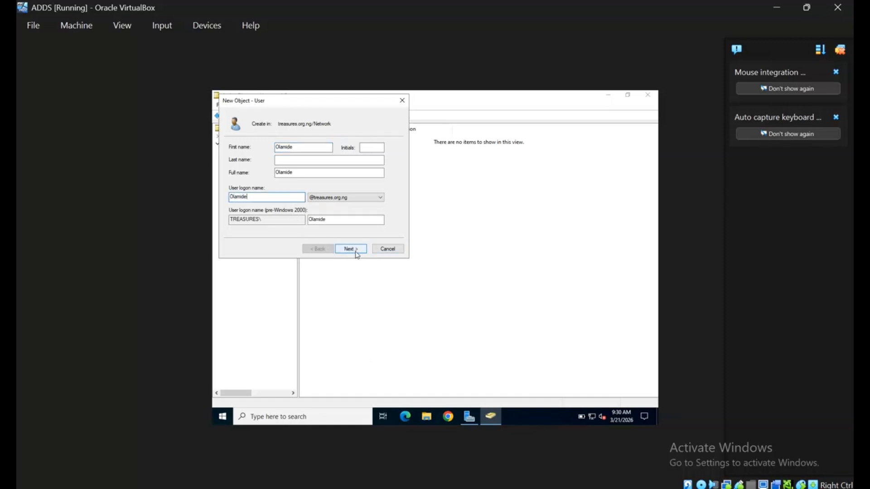
Set the password, clear must-change-at-next-logon, enable never expires, and finish the user
{"action": "left_click", "coordinate": [357, 253]}
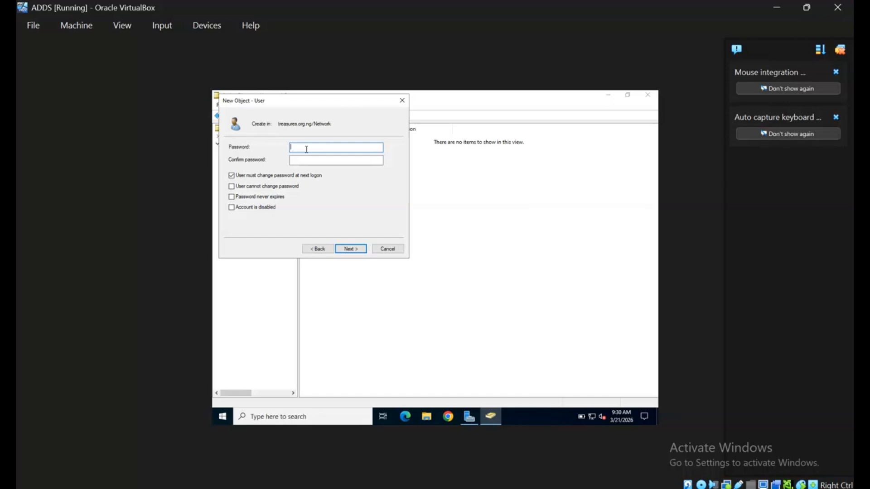
{"action": "type", "text": "•••••••••••"}
{"action": "left_click", "coordinate": [311, 163]}
{"action": "type", "text": "••••••••••••"}
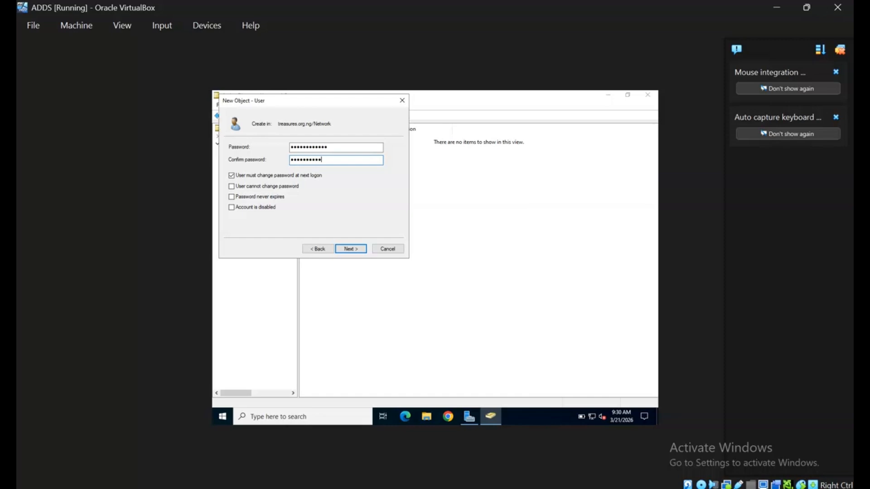
{"action": "left_click", "coordinate": [231, 176]}
{"action": "left_click", "coordinate": [231, 197]}
{"action": "left_click", "coordinate": [351, 249]}
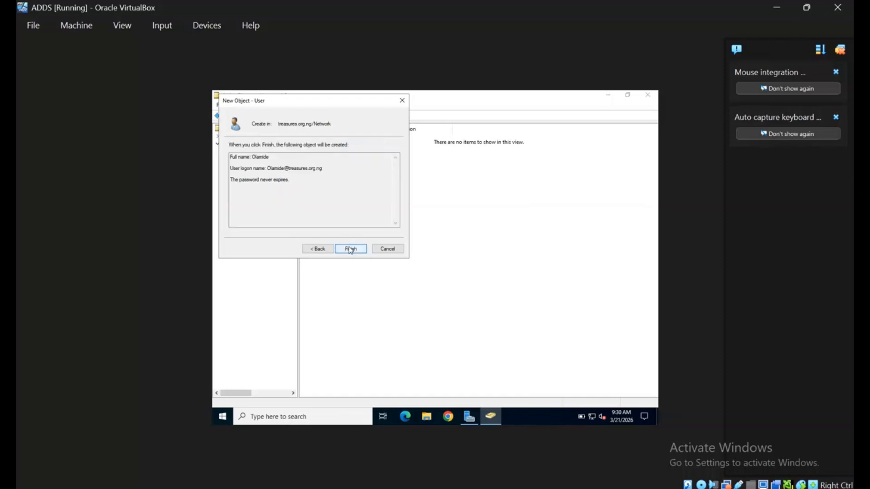
{"action": "left_click", "coordinate": [350, 249]}
Review the Security, Network and IT OUs to confirm the new users
{"action": "left_click", "coordinate": [252, 223]}
{"action": "left_click", "coordinate": [245, 230]}
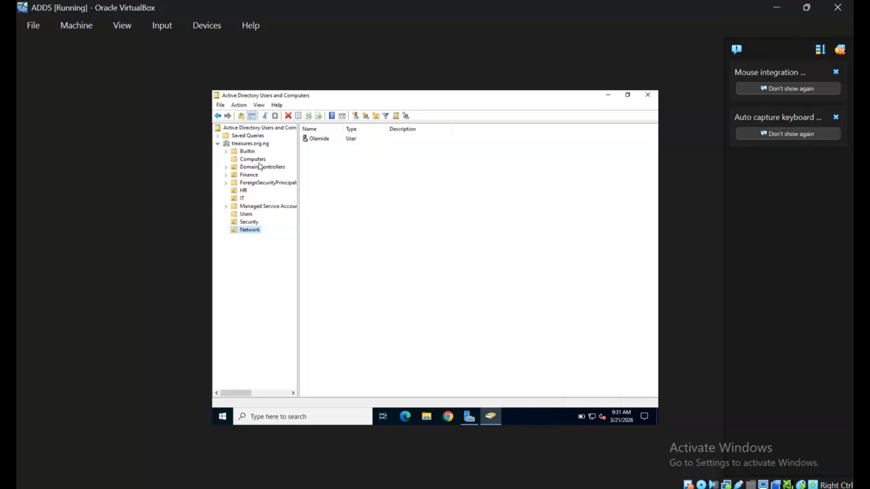
{"action": "left_click", "coordinate": [242, 198]}
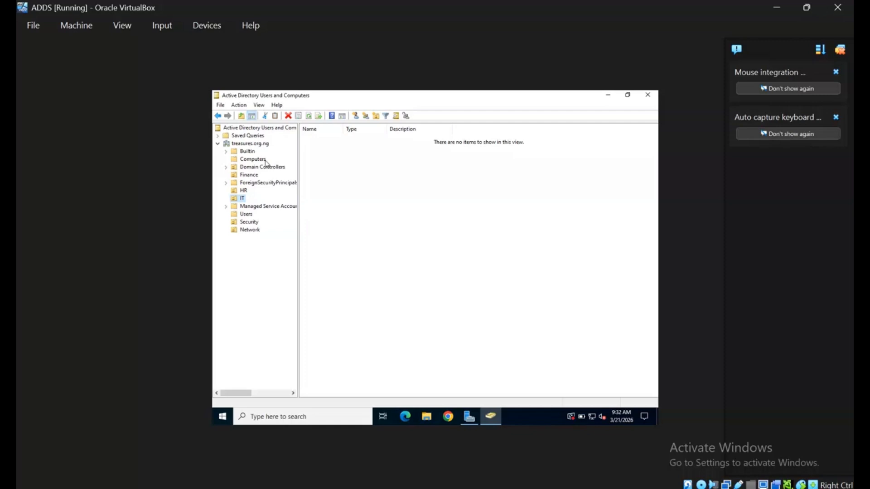
Create the global security group 'Security-Team' in the Users container
{"action": "left_click", "coordinate": [250, 214]}
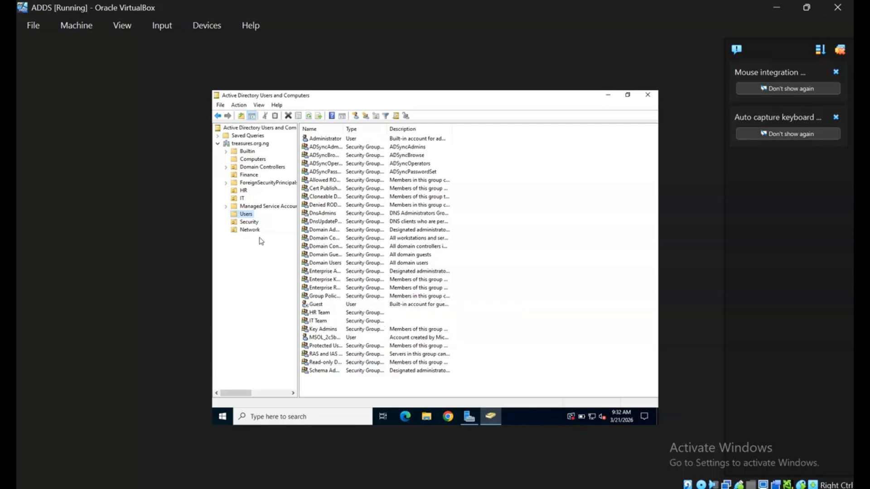
{"action": "right_click", "coordinate": [248, 215]}
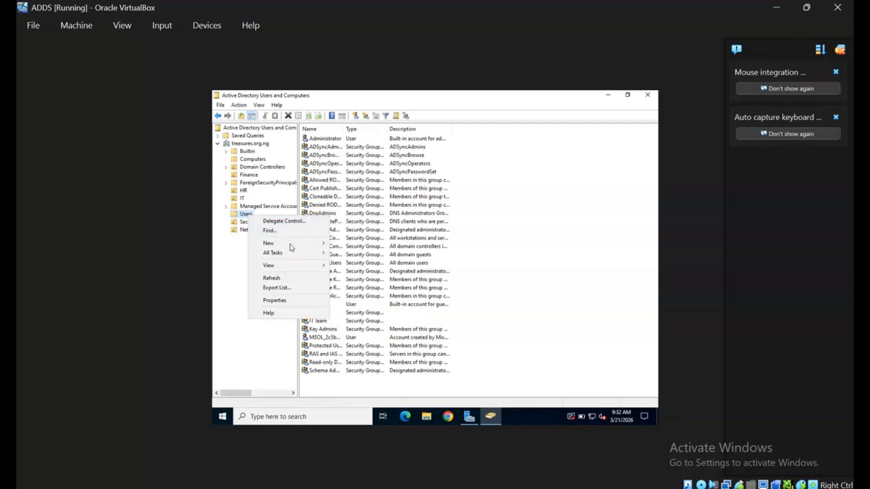
{"action": "mouse_move", "coordinate": [296, 247]}
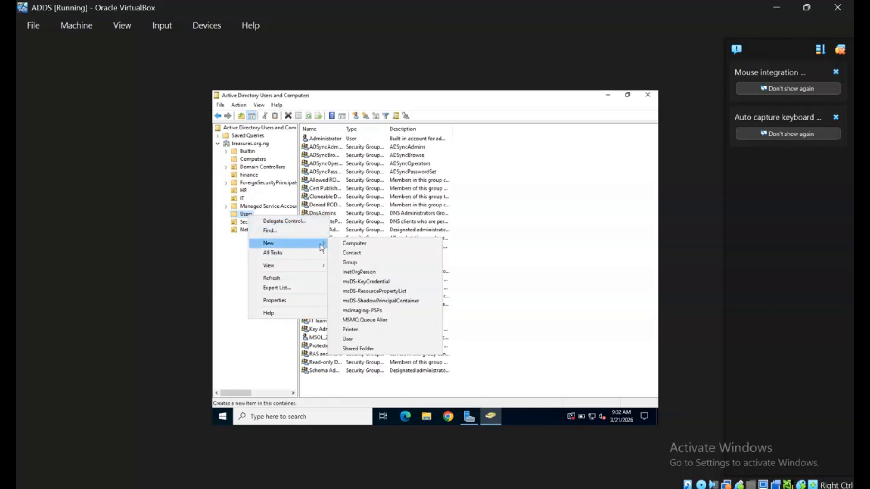
{"action": "left_click", "coordinate": [361, 266]}
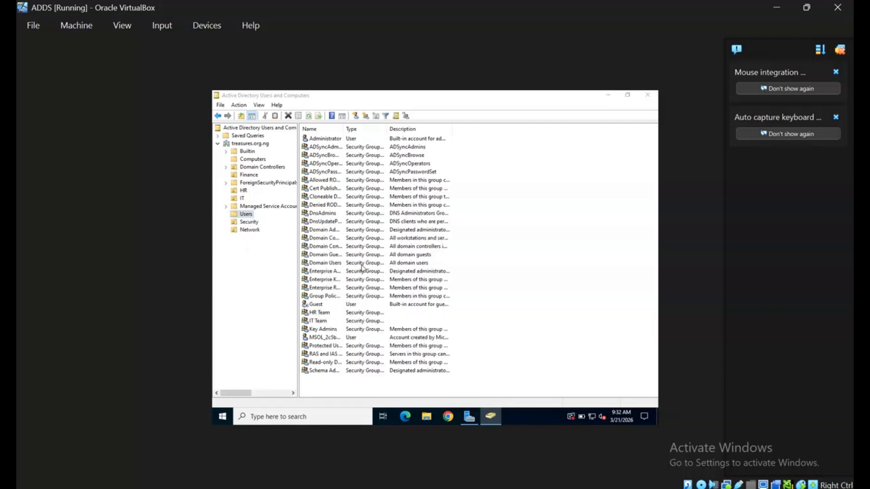
{"action": "type", "text": "S"}
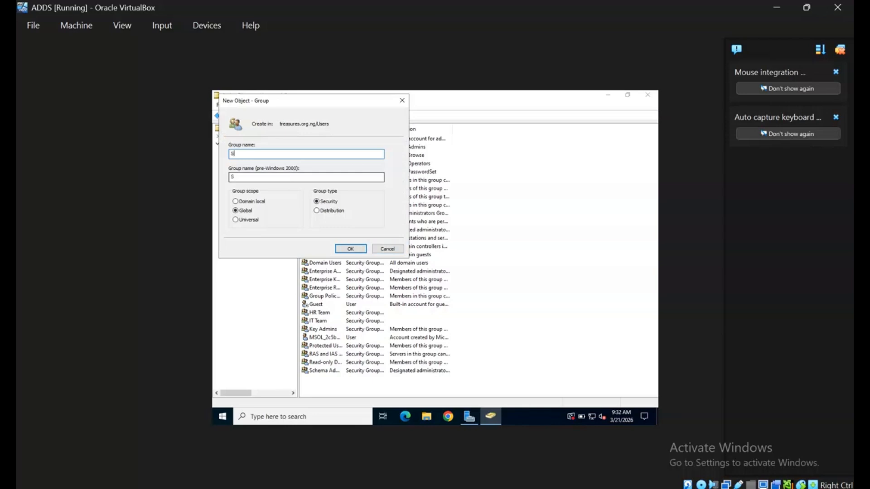
{"action": "type", "text": "ecurity_"}
{"action": "key", "text": "BackSpace"}
{"action": "type", "text": "-Tea"}
{"action": "left_click", "coordinate": [350, 249]}
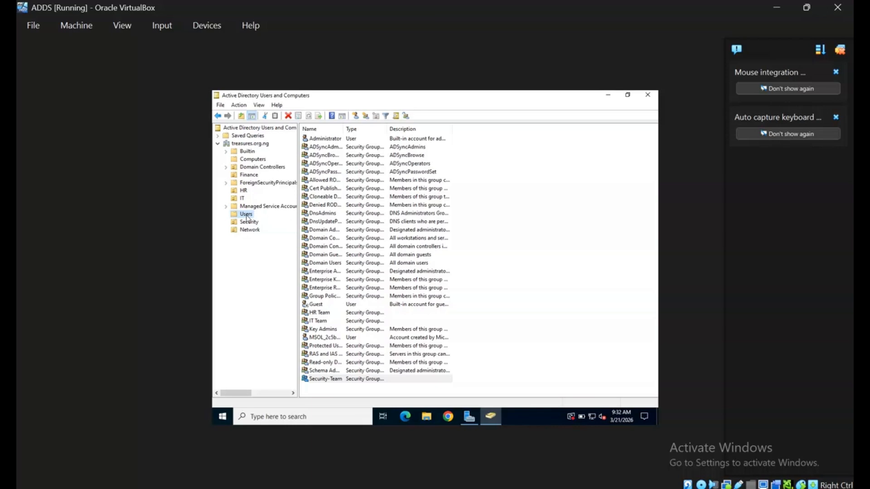
Create a second global security group 'Network-Team' in Users
{"action": "right_click", "coordinate": [247, 216]}
{"action": "mouse_move", "coordinate": [293, 247]}
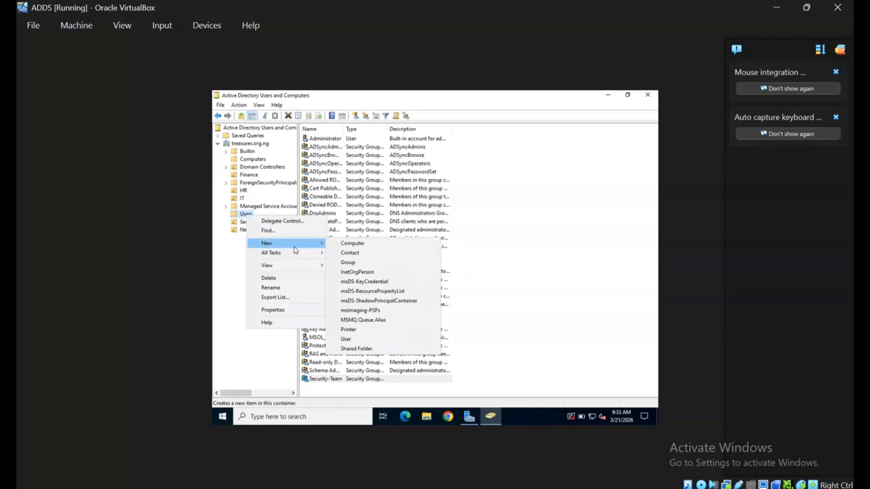
{"action": "left_click", "coordinate": [360, 263]}
{"action": "type", "text": "Network-T"}
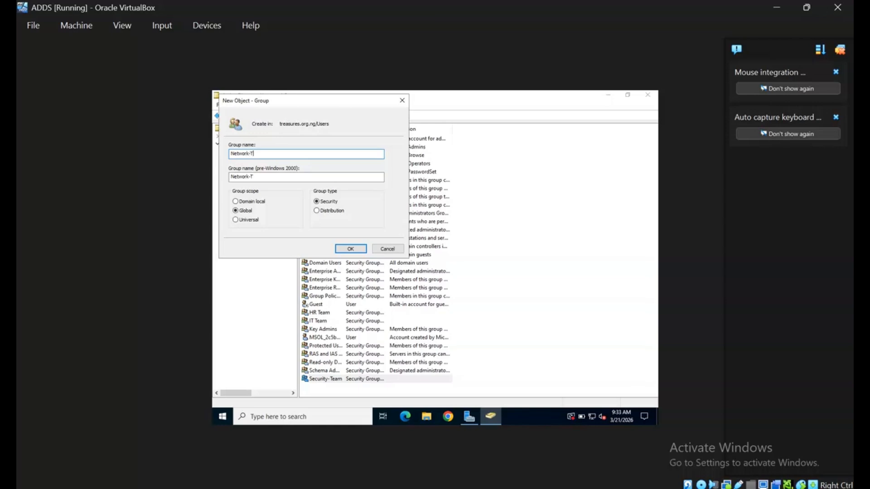
{"action": "type", "text": "eam"}
{"action": "left_click", "coordinate": [355, 248]}
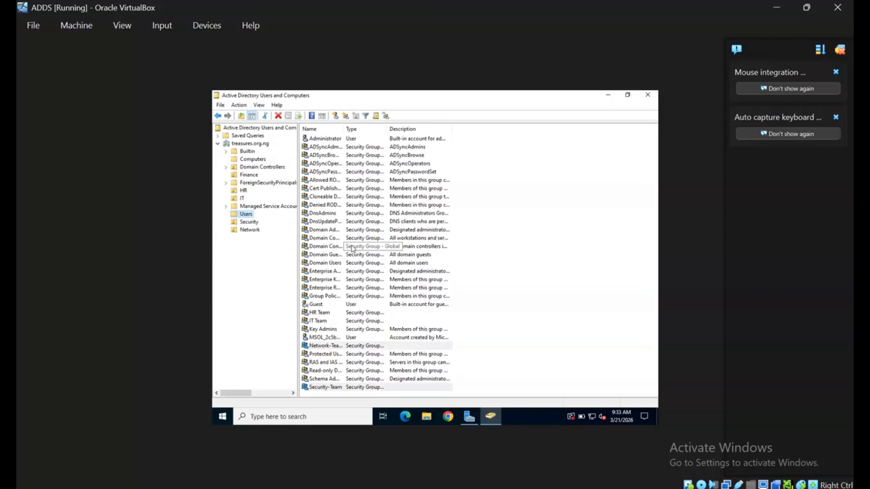
{"action": "double_click", "coordinate": [326, 314]}
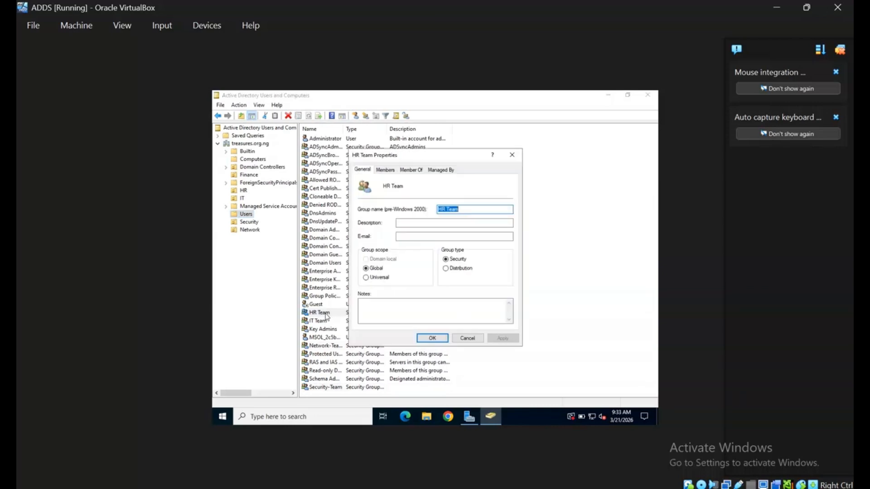
{"action": "left_click", "coordinate": [390, 174]}
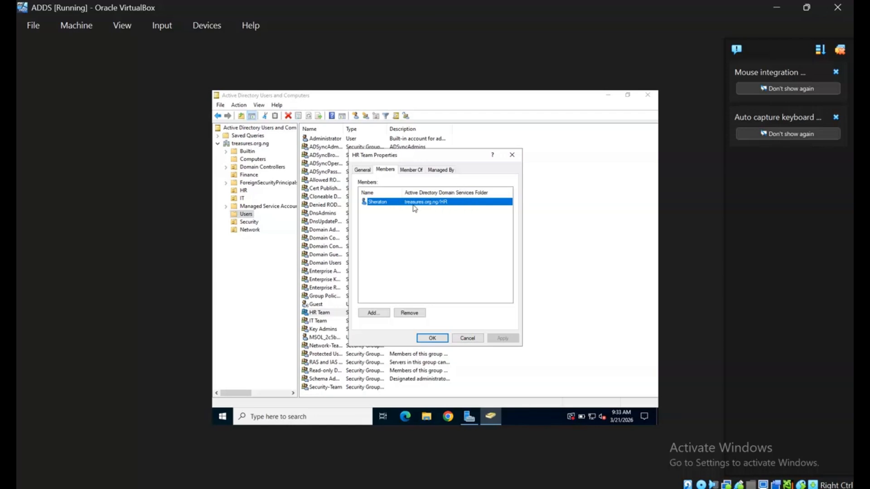
{"action": "left_click", "coordinate": [512, 155]}
{"action": "double_click", "coordinate": [317, 321]}
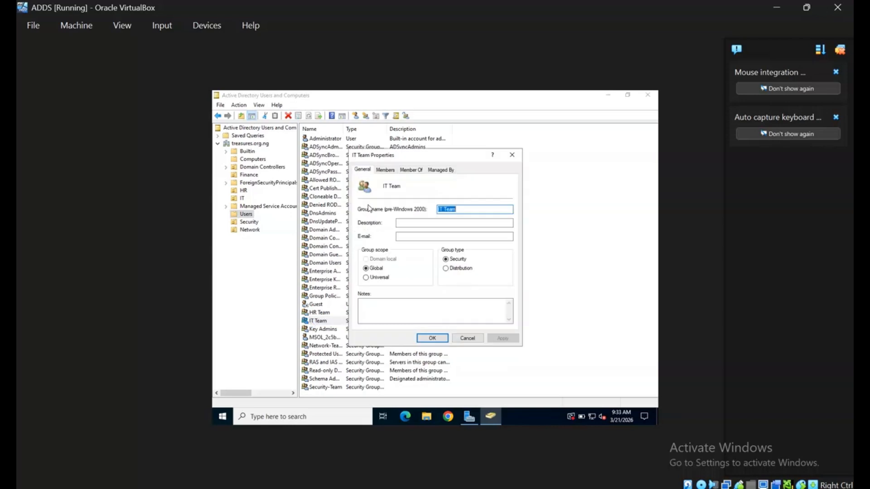
{"action": "left_click", "coordinate": [384, 169]}
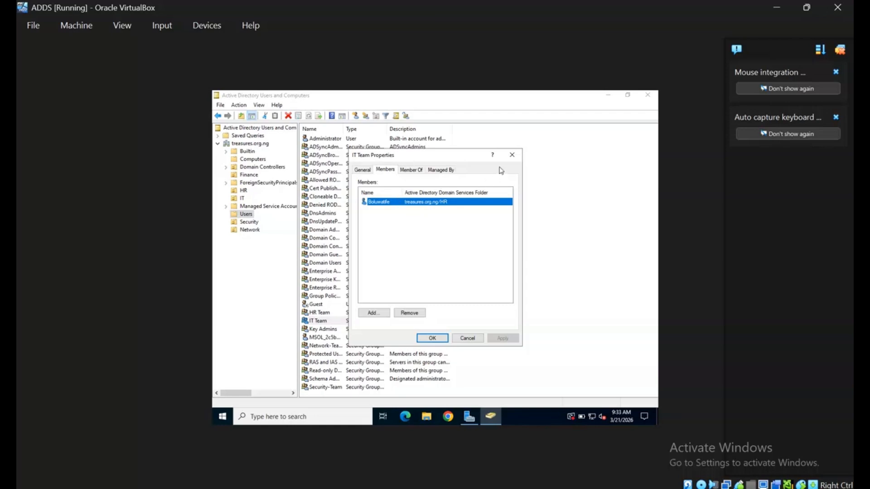
{"action": "left_click", "coordinate": [513, 155]}
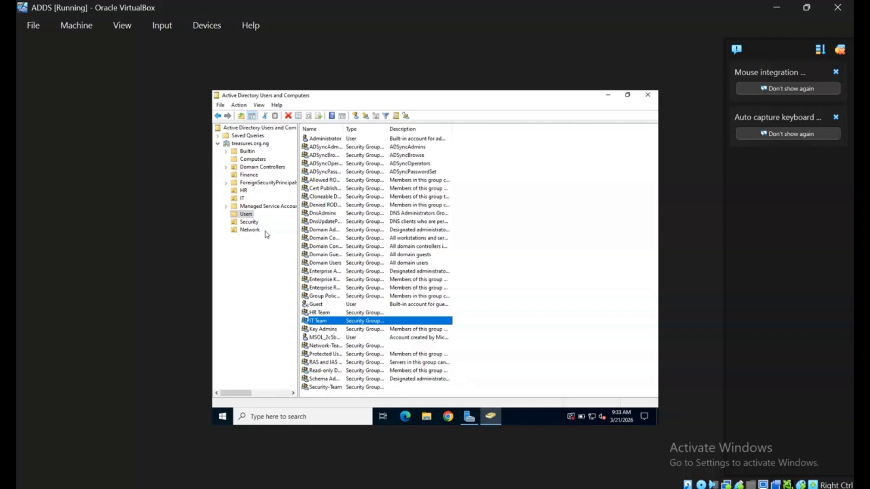
Add the Security OU's user to the Security-Team group
{"action": "left_click", "coordinate": [249, 222]}
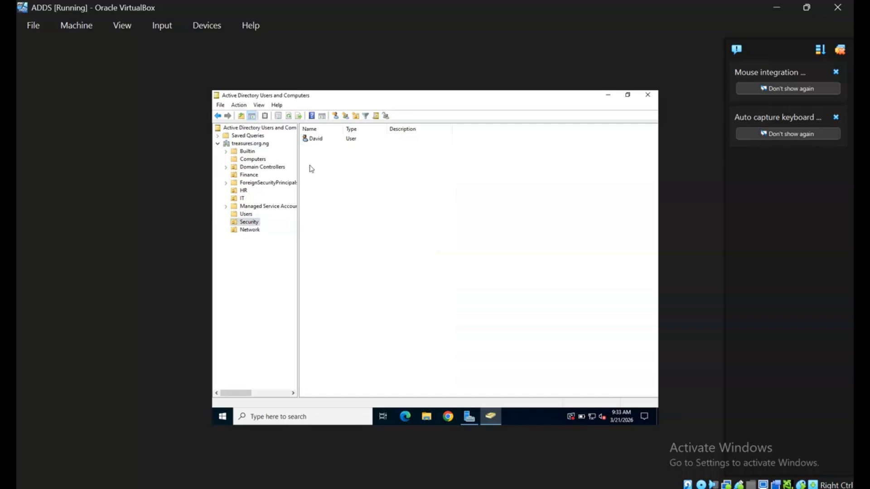
{"action": "left_click", "coordinate": [331, 141]}
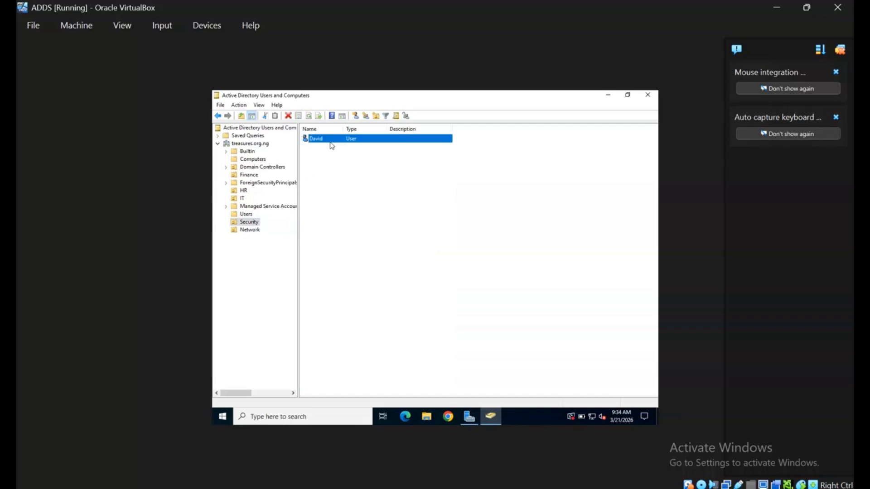
{"action": "right_click", "coordinate": [332, 144]}
{"action": "left_click", "coordinate": [352, 156]}
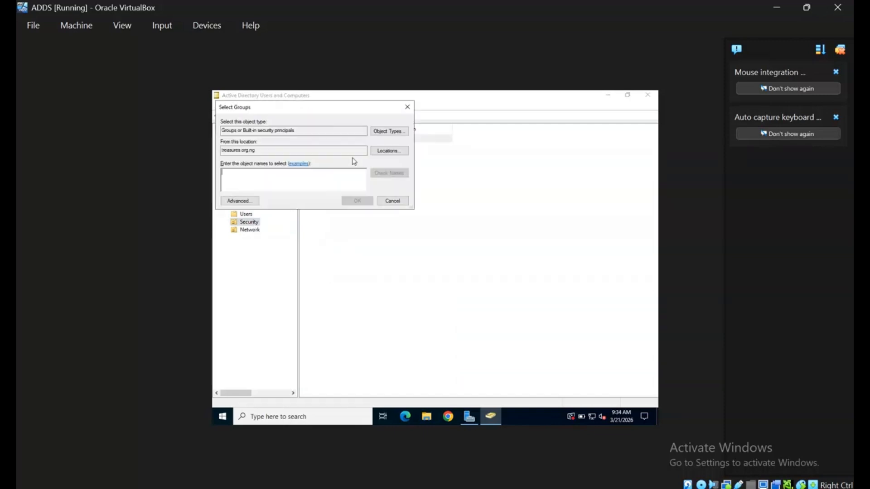
{"action": "type", "text": "Security-Team"}
{"action": "left_click", "coordinate": [390, 174]}
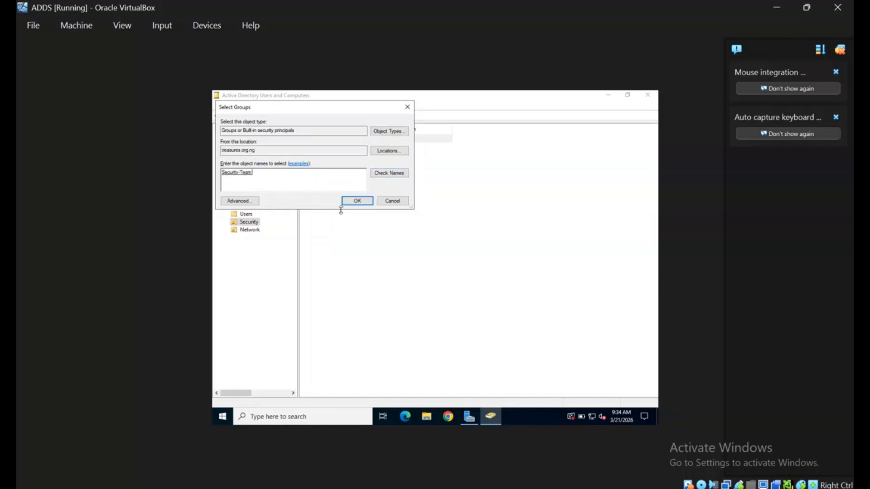
{"action": "left_click", "coordinate": [358, 202]}
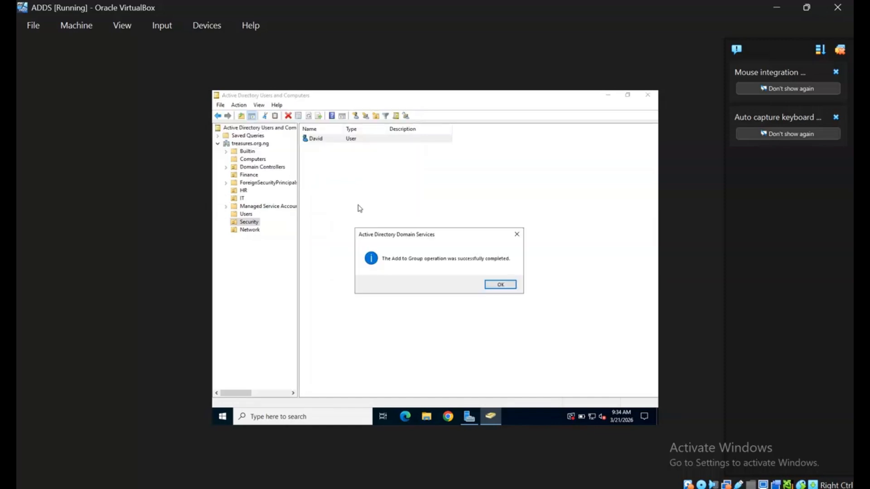
{"action": "left_click", "coordinate": [501, 284]}
Add the Network OU's user to the Network-Team group
{"action": "left_click", "coordinate": [255, 230]}
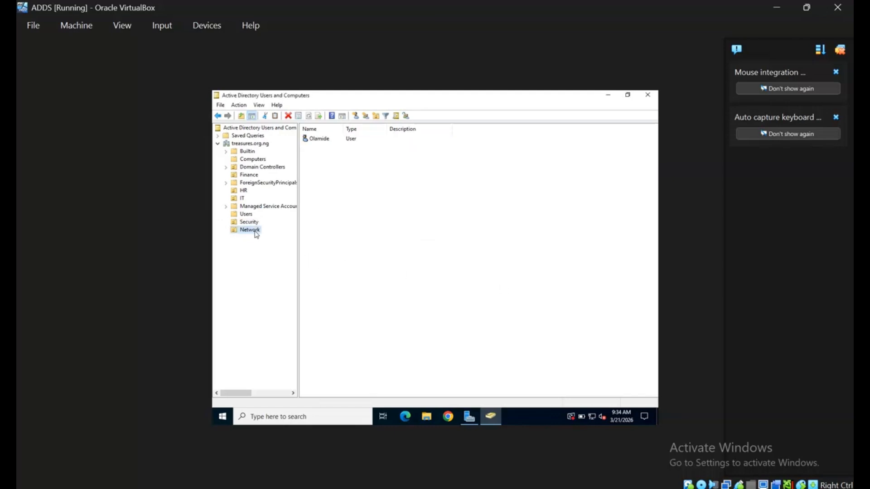
{"action": "left_click", "coordinate": [347, 141]}
{"action": "right_click", "coordinate": [345, 143]}
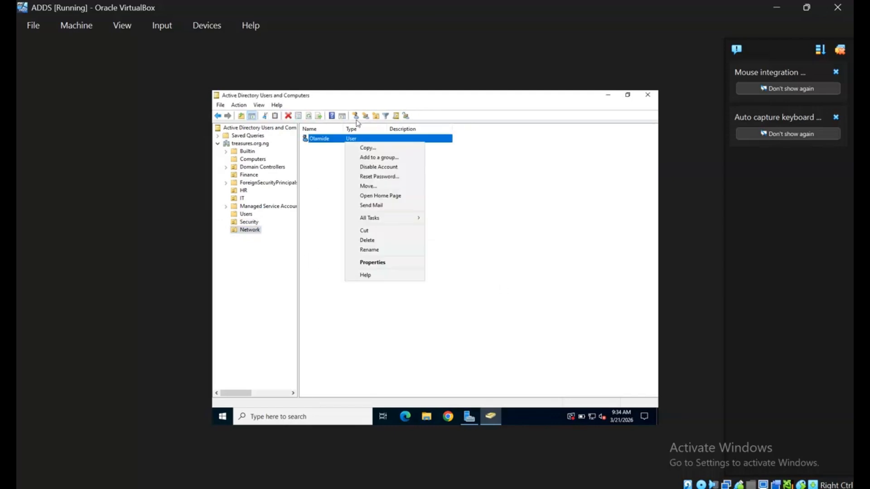
{"action": "left_click", "coordinate": [399, 158]}
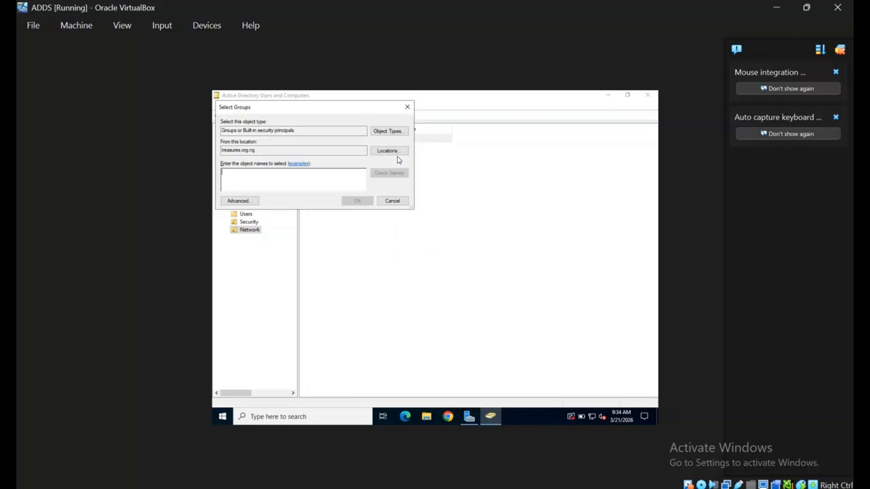
{"action": "type", "text": "Network"}
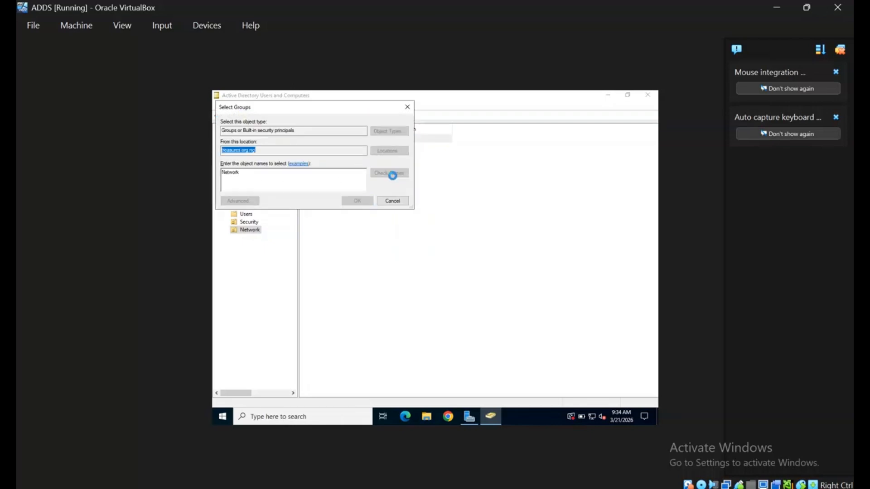
{"action": "left_click", "coordinate": [392, 175]}
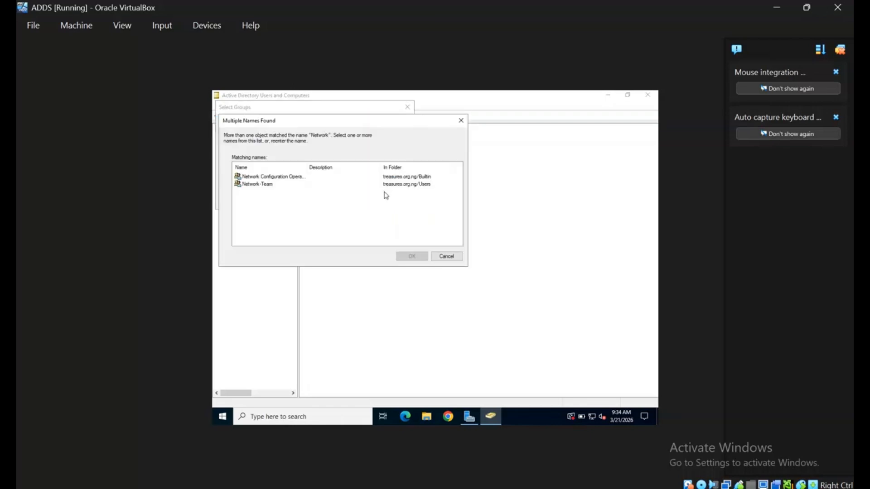
{"action": "left_click", "coordinate": [331, 186]}
{"action": "left_click", "coordinate": [423, 261]}
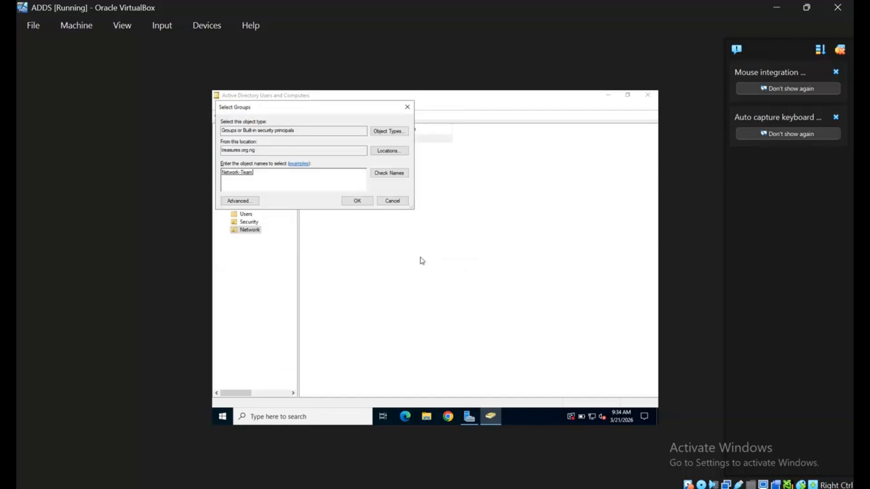
{"action": "left_click", "coordinate": [364, 205]}
{"action": "left_click", "coordinate": [502, 285]}
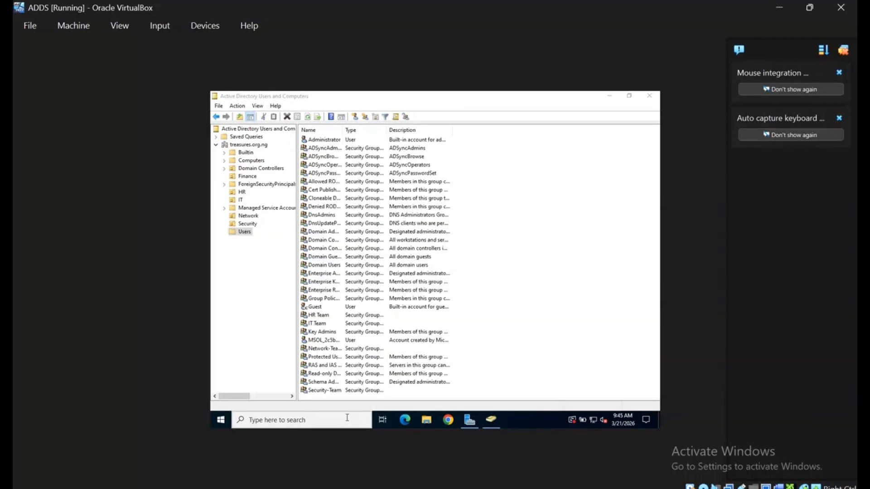
{"action": "left_click", "coordinate": [347, 419]}
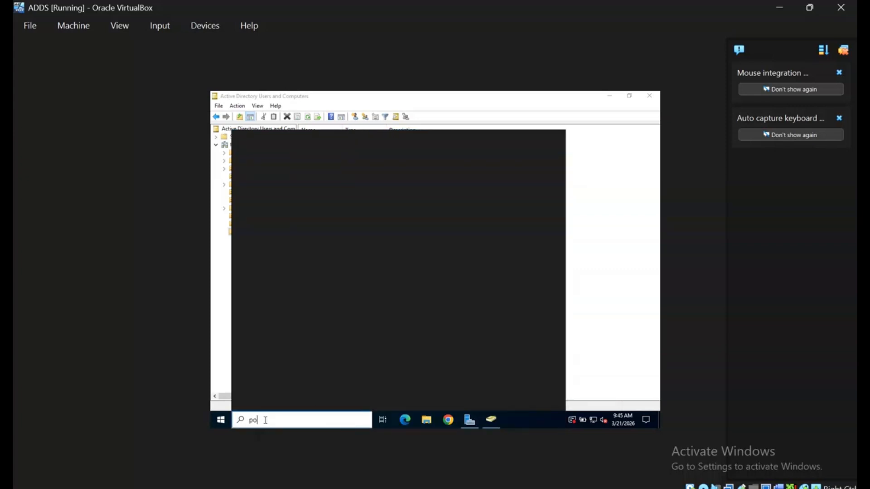
Open Windows PowerShell and run Start-ADSyncSyncCycle -PolicyType Delta, getting Result Success
{"action": "type", "text": "hel"}
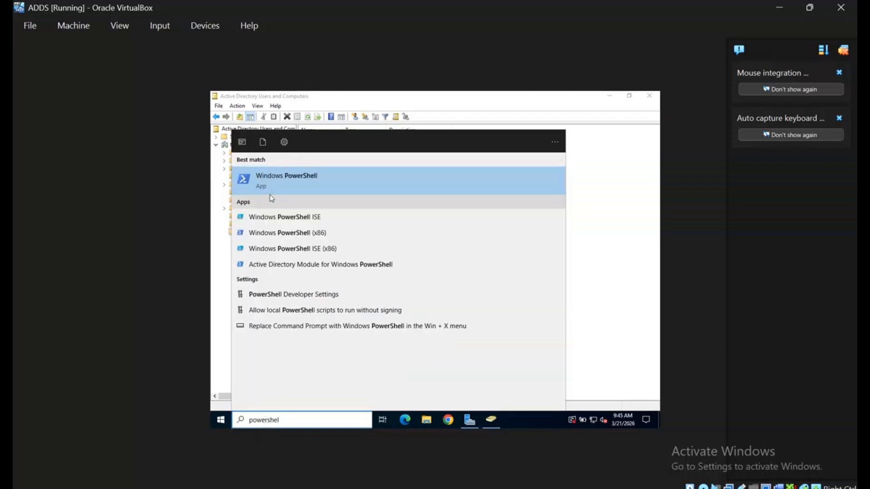
{"action": "left_click", "coordinate": [280, 181]}
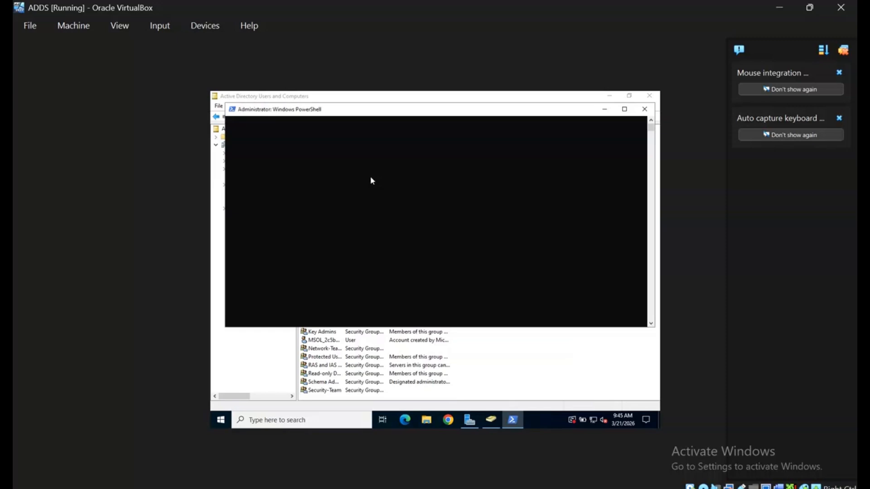
{"action": "type", "text": "start-adsyncsynccycle -policytype delta"}
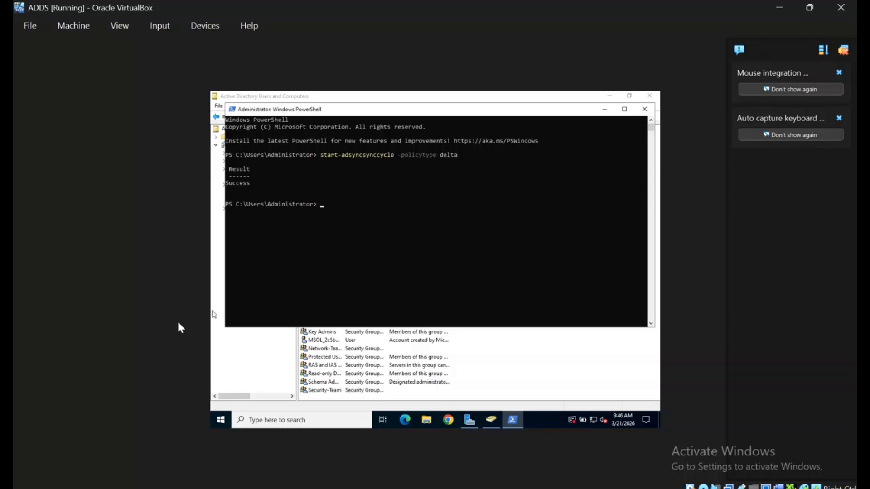
Confirm the treasures.org.ng delta import succeeded with 6 adds and 2 updates, then launch Edge
{"action": "left_click", "coordinate": [221, 421]}
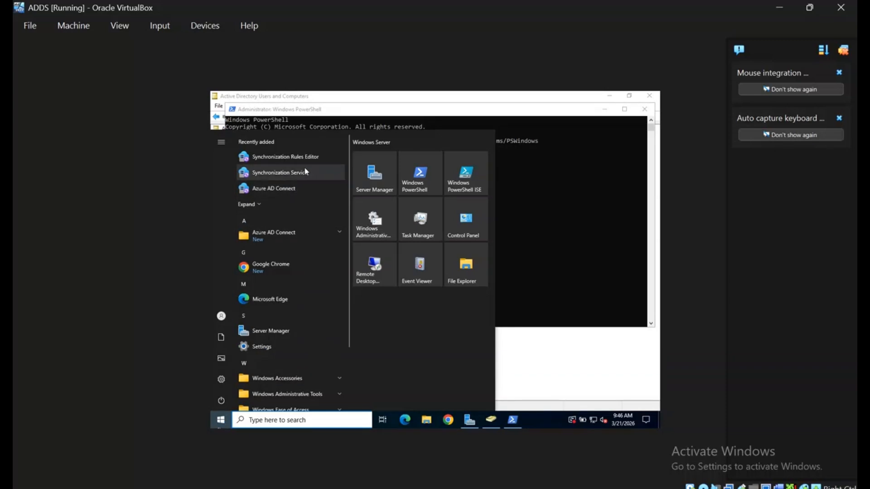
{"action": "left_click", "coordinate": [304, 171]}
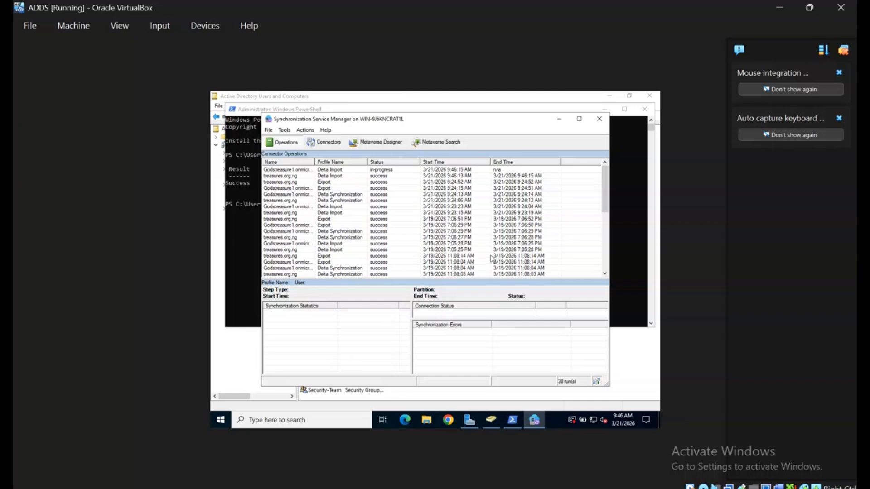
{"action": "left_click", "coordinate": [329, 172]}
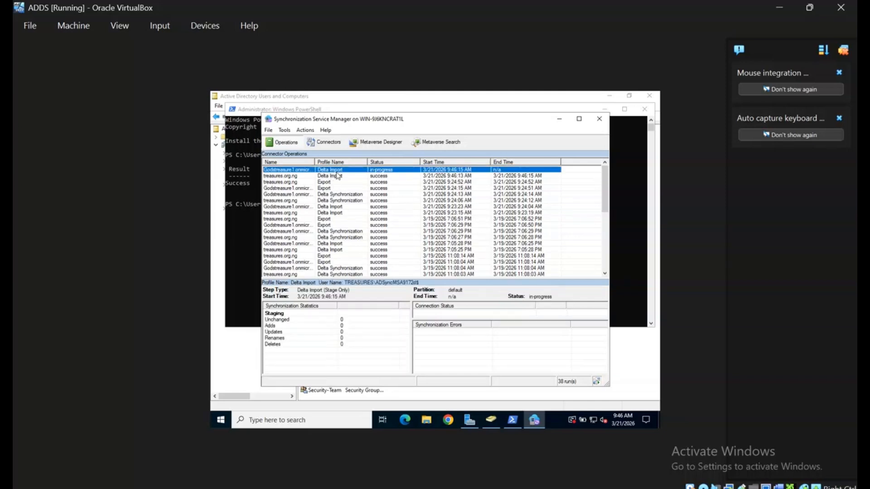
{"action": "left_click", "coordinate": [344, 176]}
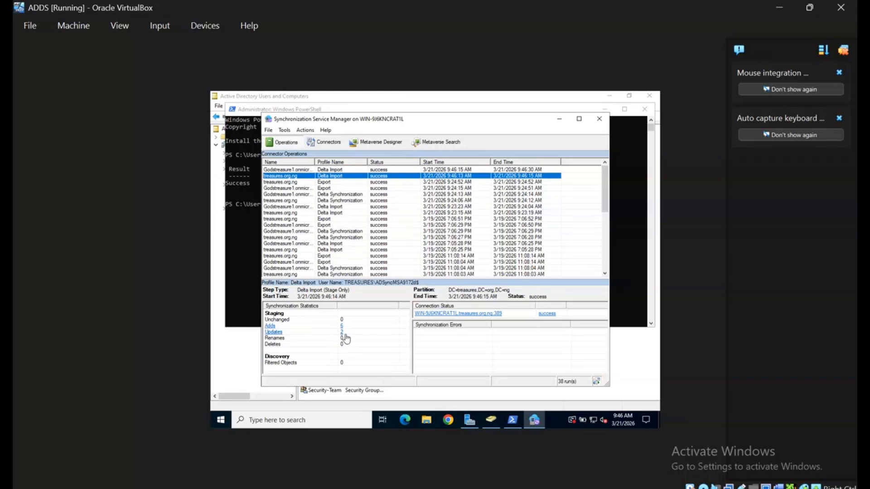
{"action": "left_click", "coordinate": [559, 118]}
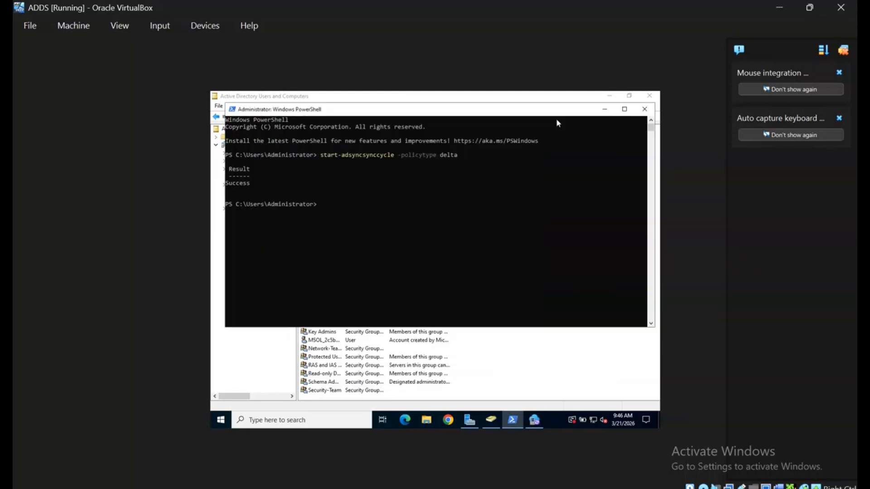
{"action": "left_click", "coordinate": [405, 421]}
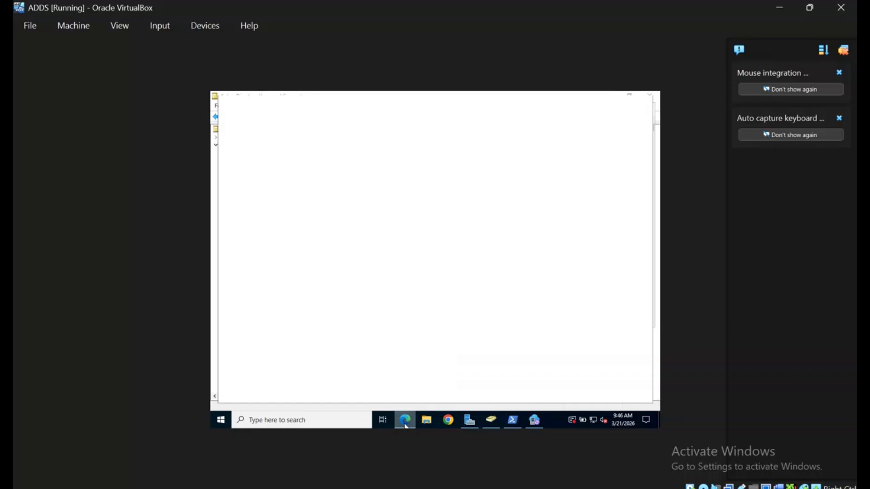
Restore the previous Edge pages, scroll through the Active users list, then switch to the Entra admin center tab
{"action": "left_click", "coordinate": [597, 176]}
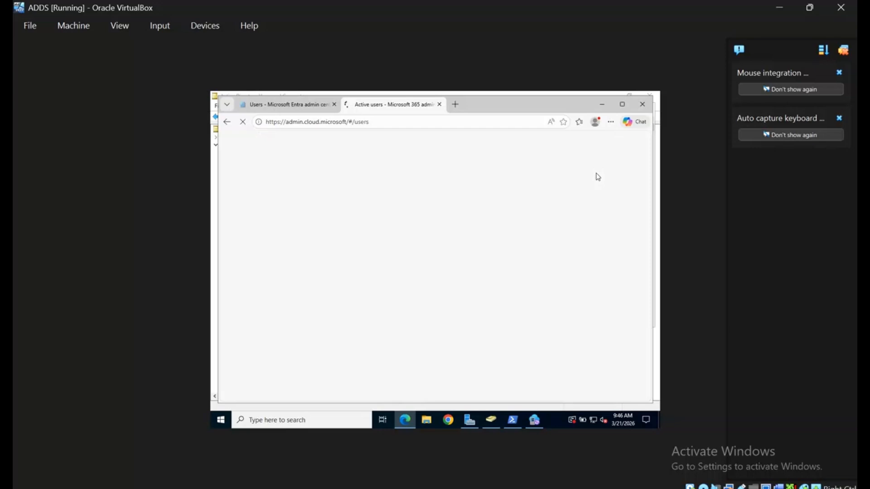
{"action": "scroll", "coordinate": [637, 285], "scroll_direction": "down", "scroll_amount": 5}
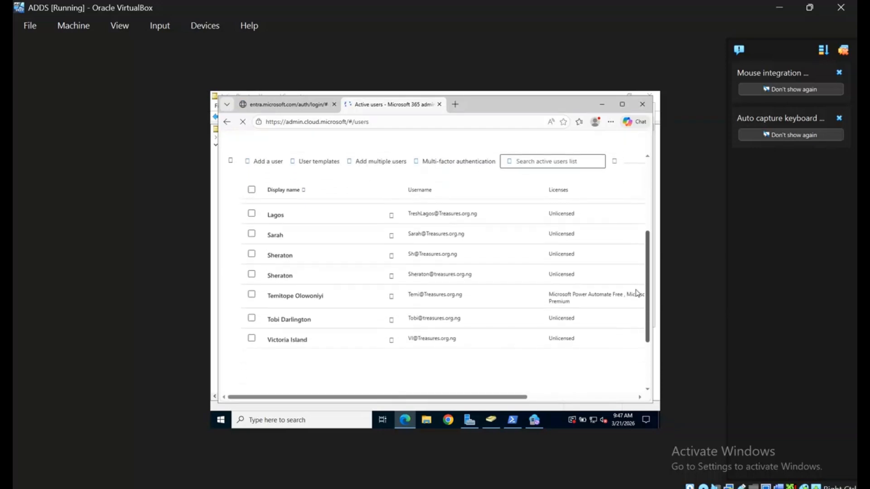
{"action": "left_click_drag", "start_coordinate": [636, 291], "coordinate": [640, 218]}
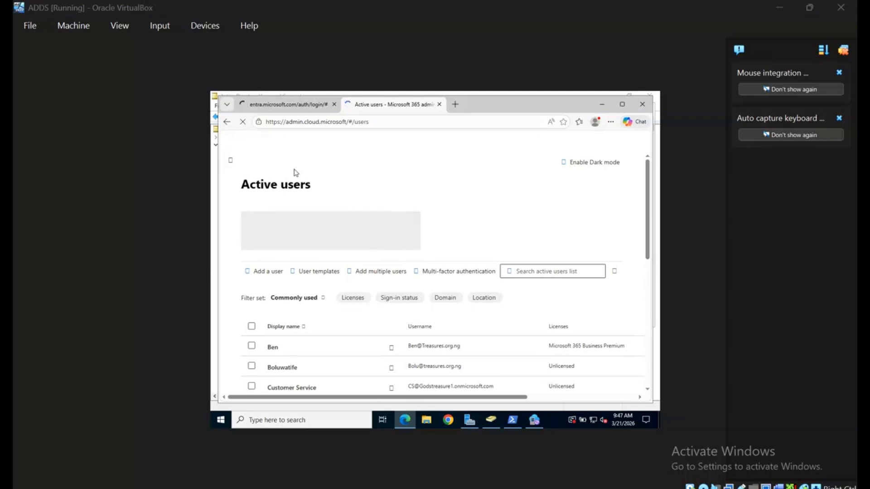
{"action": "scroll", "coordinate": [649, 247], "scroll_direction": "down", "scroll_amount": 5}
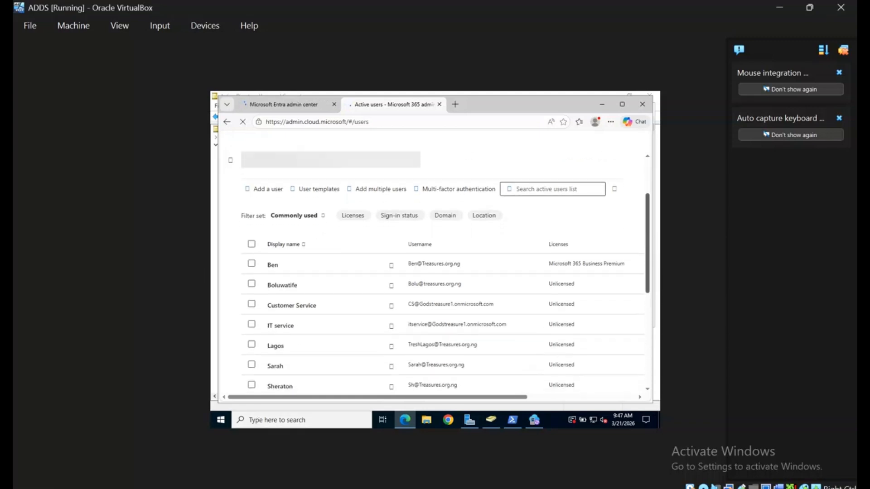
{"action": "scroll", "coordinate": [648, 247], "scroll_direction": "up", "scroll_amount": 6}
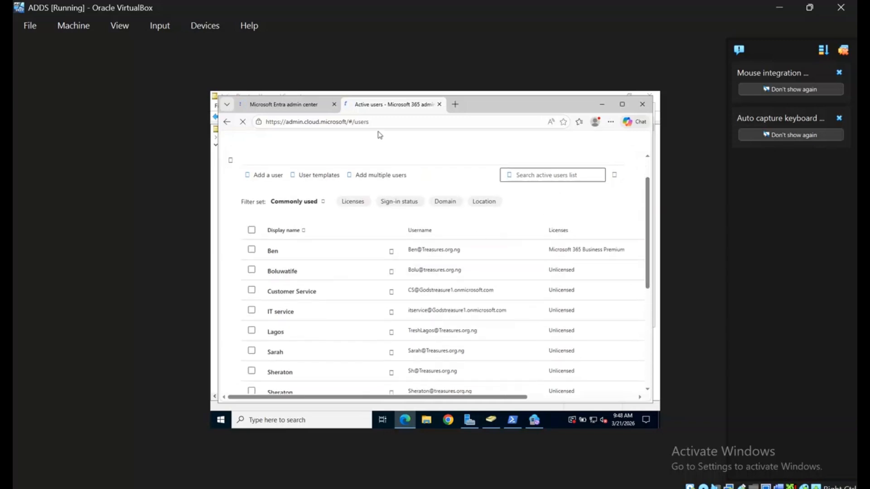
{"action": "left_click", "coordinate": [287, 105]}
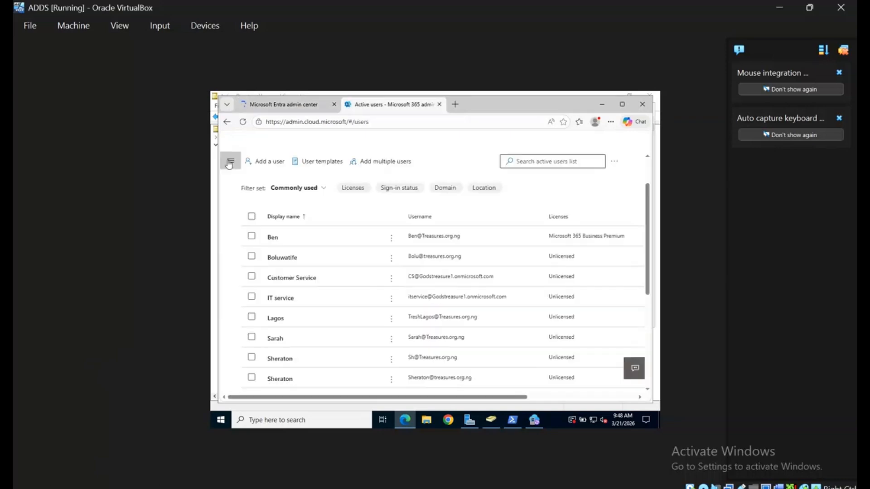
Go to the Active teams & groups page under Teams & groups in the admin center navigation
{"action": "left_click", "coordinate": [229, 163]}
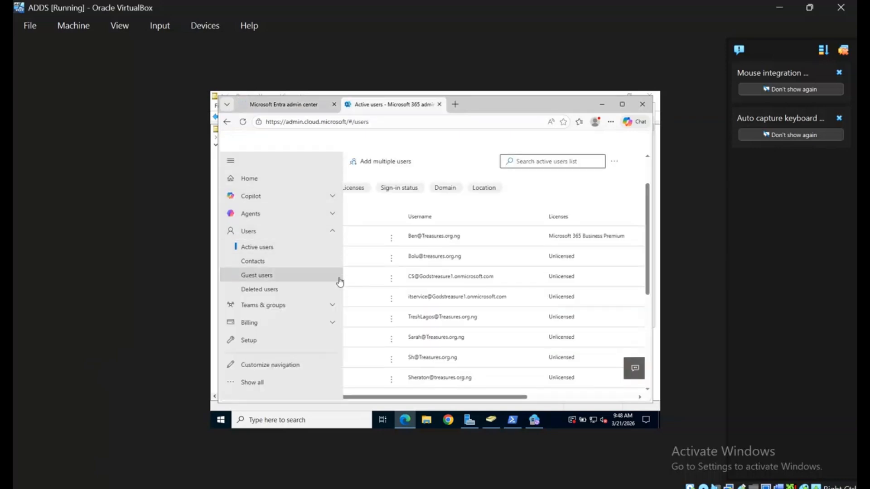
{"action": "left_click", "coordinate": [320, 310]}
{"action": "left_click", "coordinate": [320, 309]}
{"action": "left_click", "coordinate": [320, 309]}
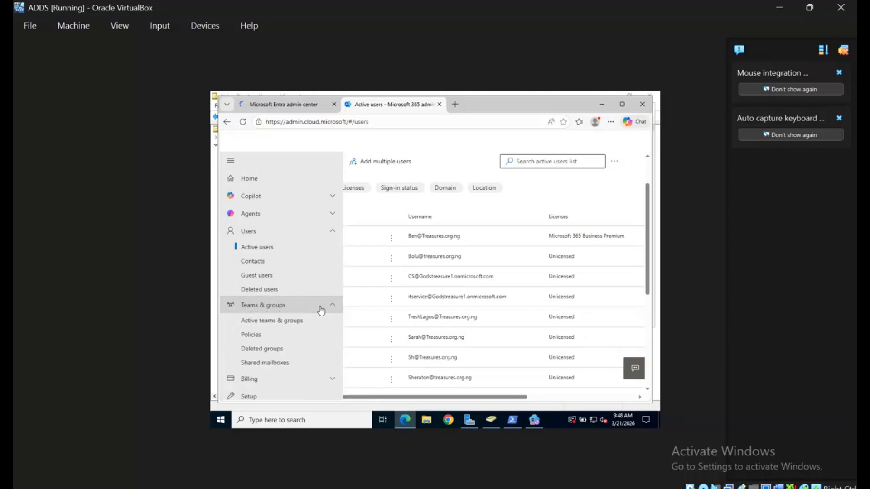
{"action": "left_click", "coordinate": [312, 312]}
{"action": "left_click", "coordinate": [311, 311]}
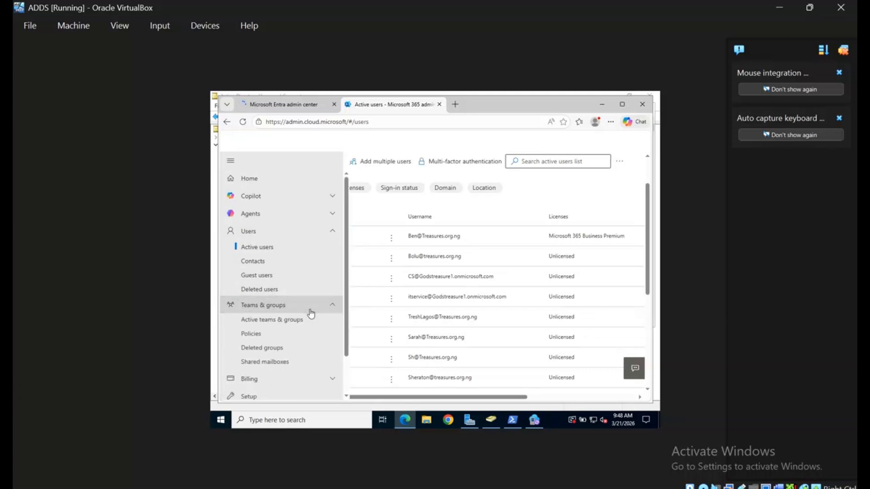
{"action": "left_click", "coordinate": [281, 321]}
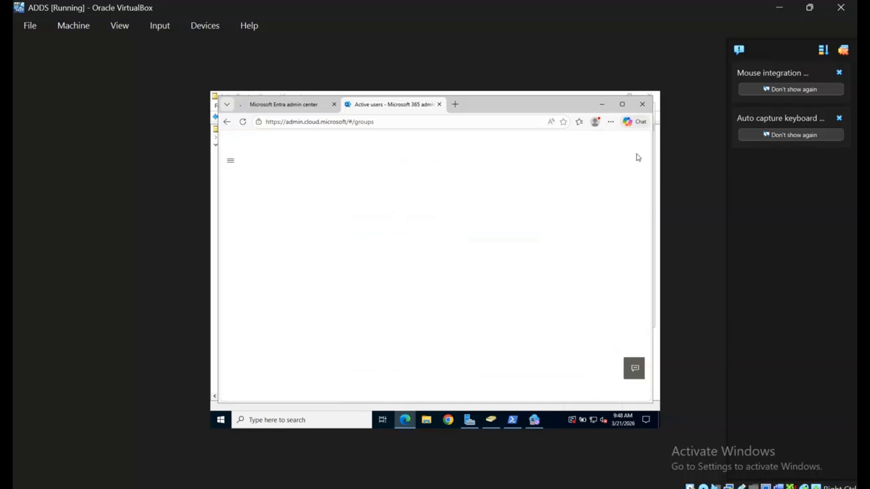
Maximize Edge and scroll the Security groups list down to Network-Team and Security-Team
{"action": "left_click", "coordinate": [622, 105]}
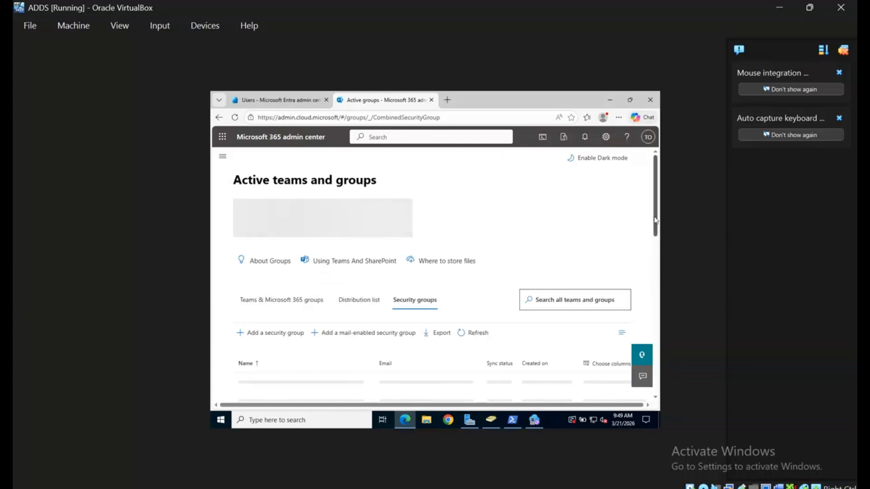
{"action": "scroll", "coordinate": [650, 266], "scroll_direction": "down", "scroll_amount": 3}
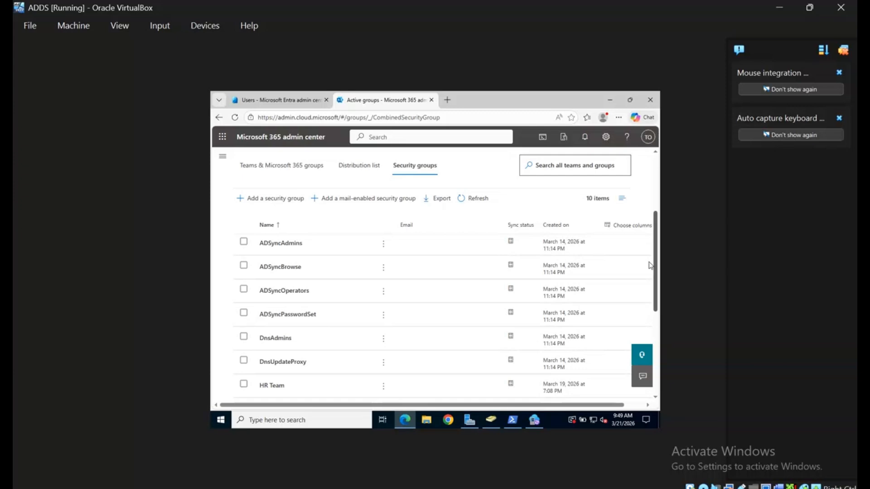
{"action": "scroll", "coordinate": [650, 265], "scroll_direction": "down", "scroll_amount": 3}
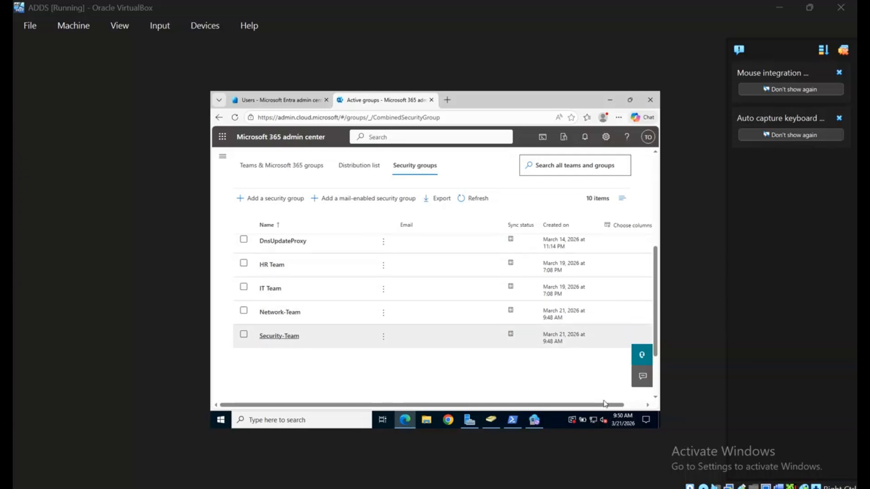
Check the Members tab of Network-Team and Security-Team, each showing one synced member
{"action": "left_click", "coordinate": [286, 312]}
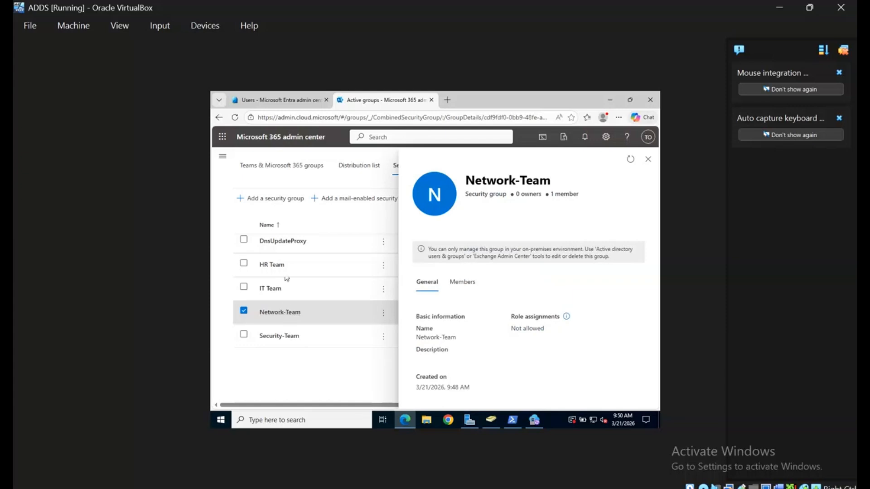
{"action": "left_click", "coordinate": [467, 287]}
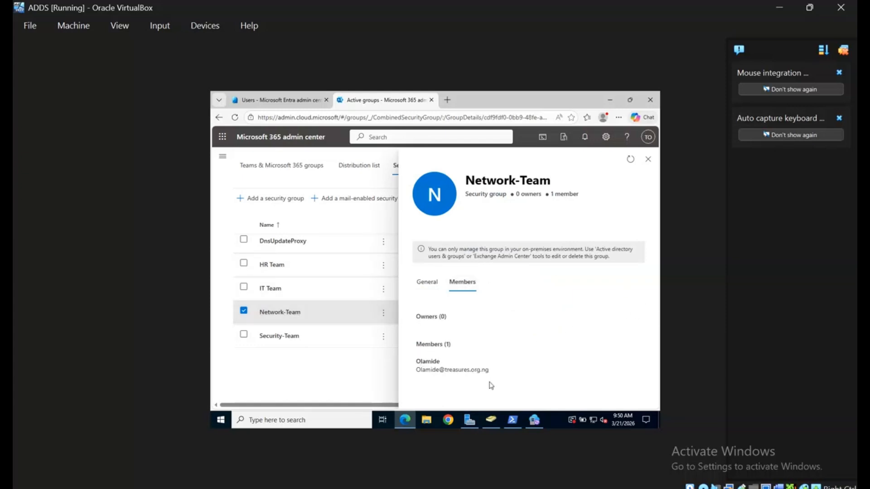
{"action": "left_click", "coordinate": [281, 343]}
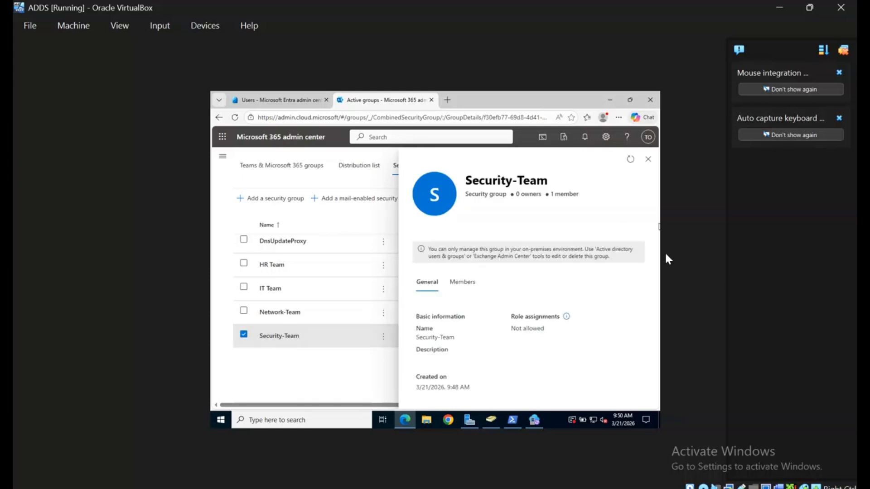
{"action": "left_click", "coordinate": [462, 281]}
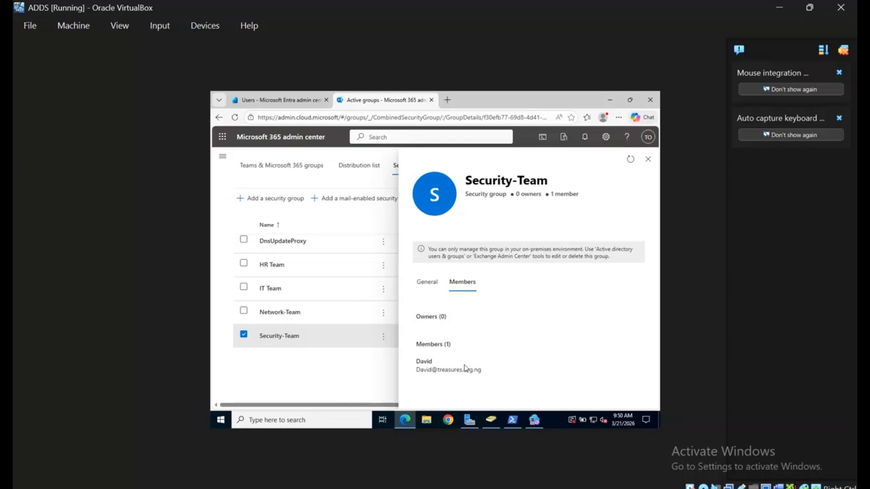
Close the group details pane and return to the Active users list
{"action": "left_click", "coordinate": [647, 159]}
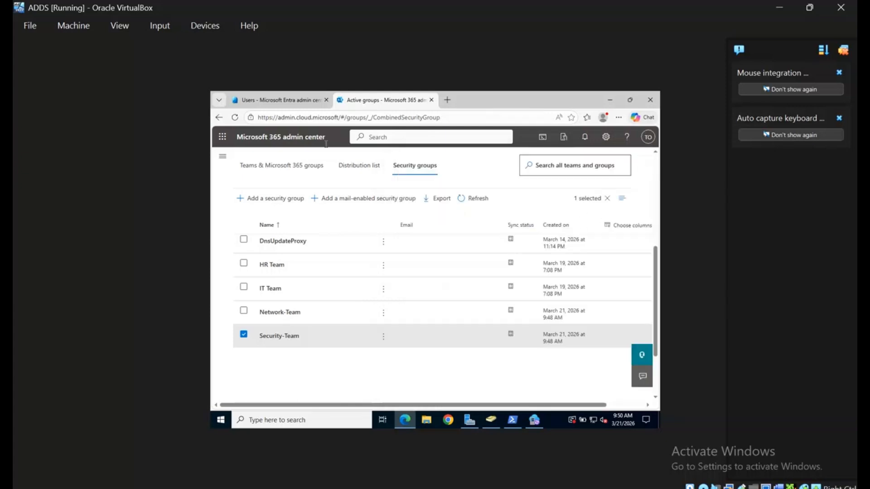
{"action": "left_click", "coordinate": [222, 155]}
{"action": "left_click", "coordinate": [272, 247]}
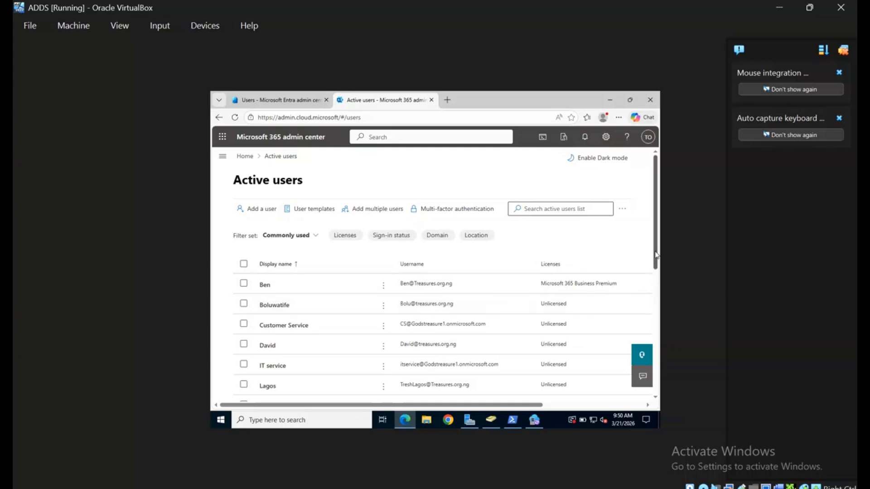
Scroll the Active users list, then restore the administrator PowerShell window showing the delta sync's Success result
{"action": "left_click_drag", "start_coordinate": [657, 252], "coordinate": [658, 313]}
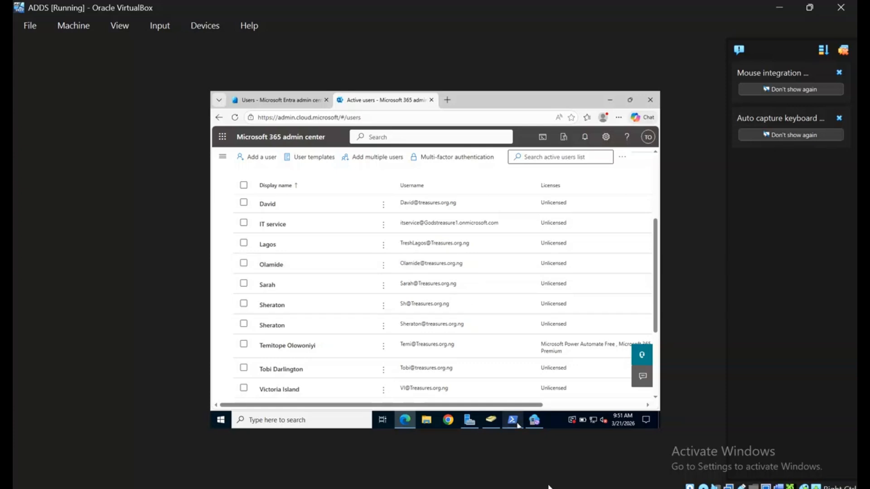
{"action": "mouse_move", "coordinate": [512, 419]}
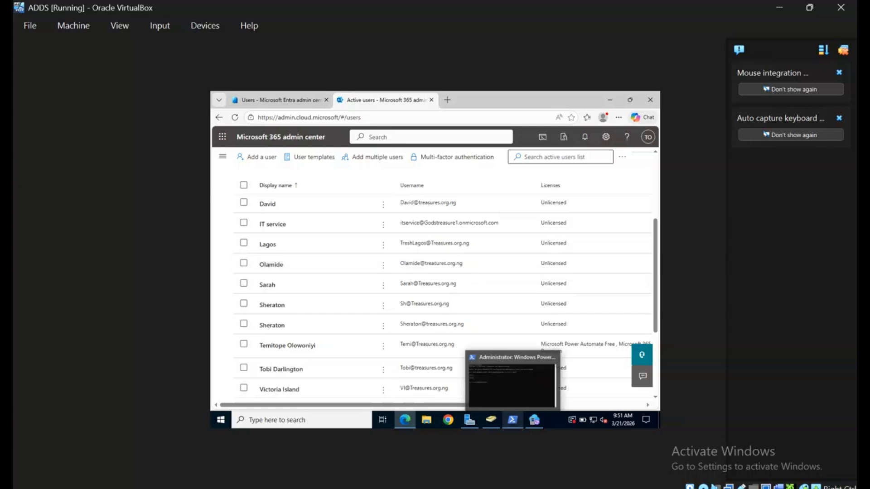
{"action": "left_click", "coordinate": [513, 379]}
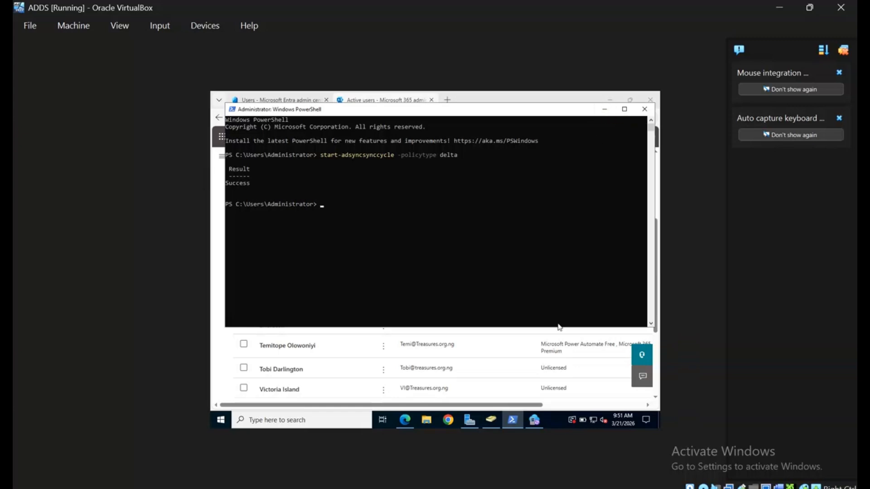
Verify the 9:47:27 AM and 9:46:34 AM export runs succeeded, then close Synchronization Service Manager and PowerShell
{"action": "left_click", "coordinate": [535, 420]}
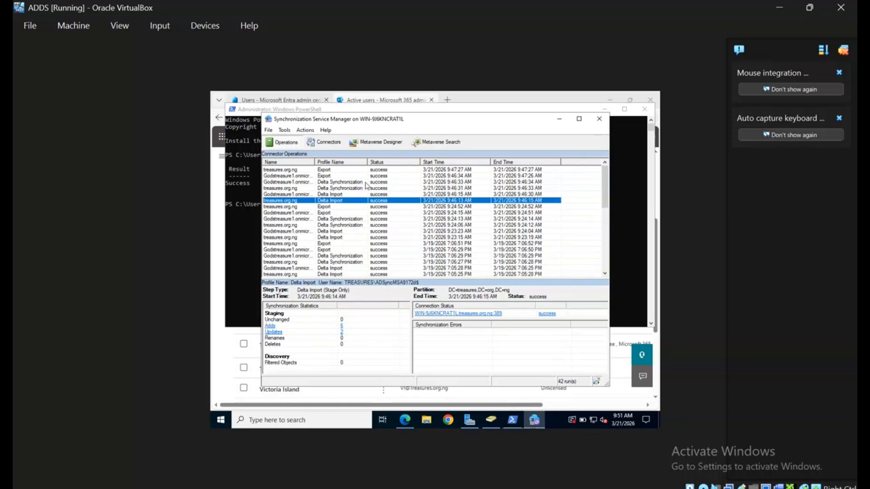
{"action": "left_click", "coordinate": [321, 171]}
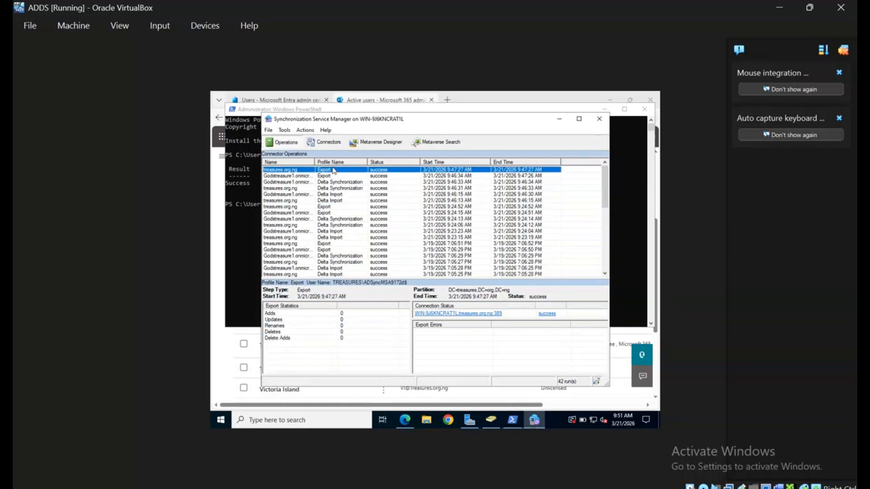
{"action": "left_click", "coordinate": [326, 176]}
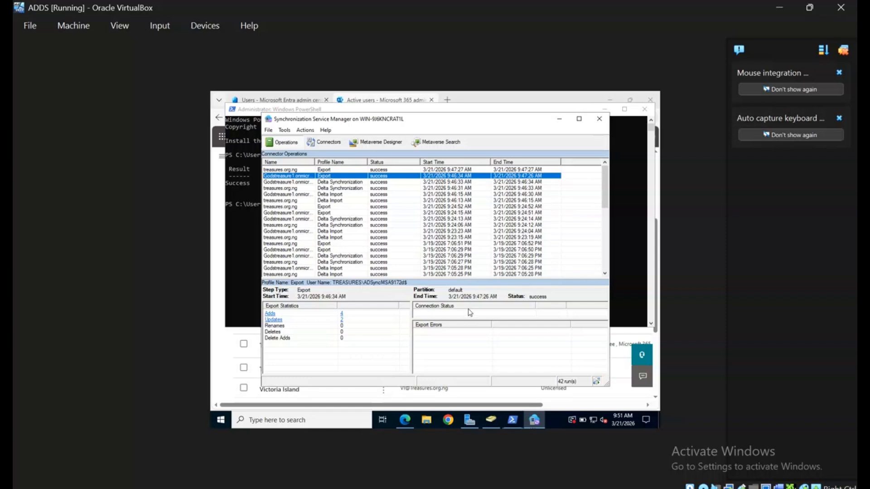
{"action": "left_click", "coordinate": [601, 120]}
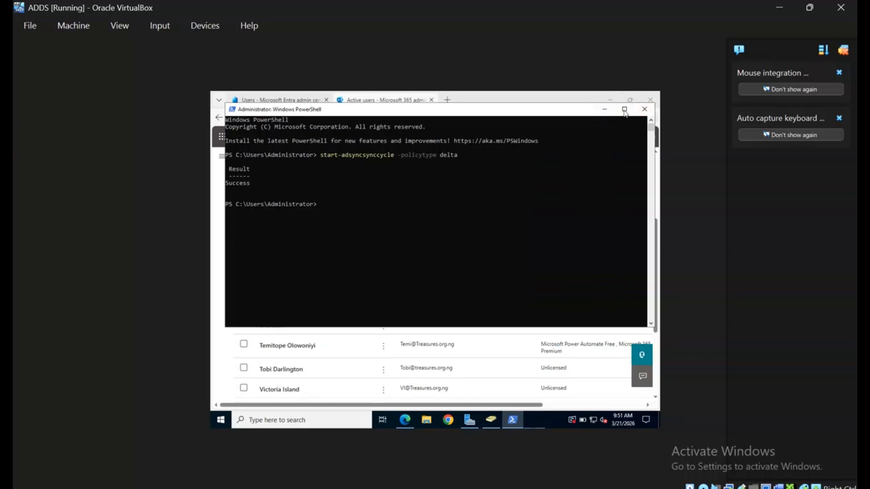
{"action": "left_click", "coordinate": [644, 108]}
{"action": "left_click_drag", "start_coordinate": [516, 405], "coordinate": [617, 404]}
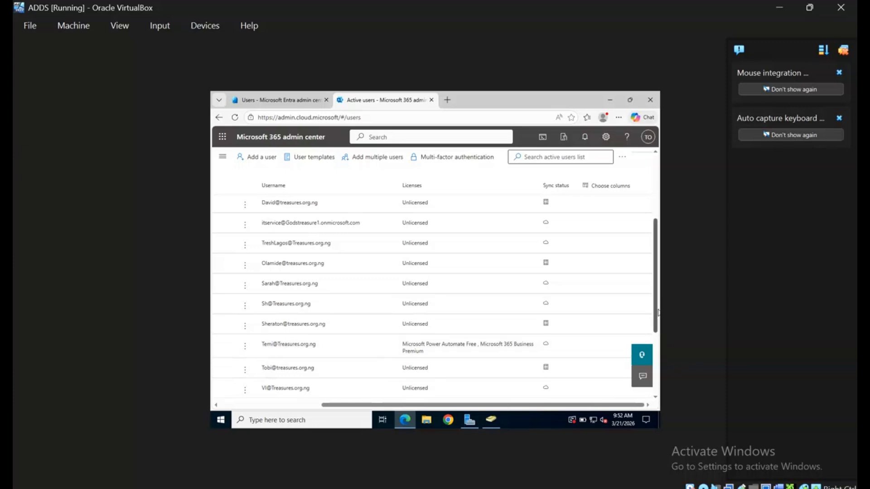
{"action": "scroll", "coordinate": [656, 310], "scroll_direction": "down", "scroll_amount": 3}
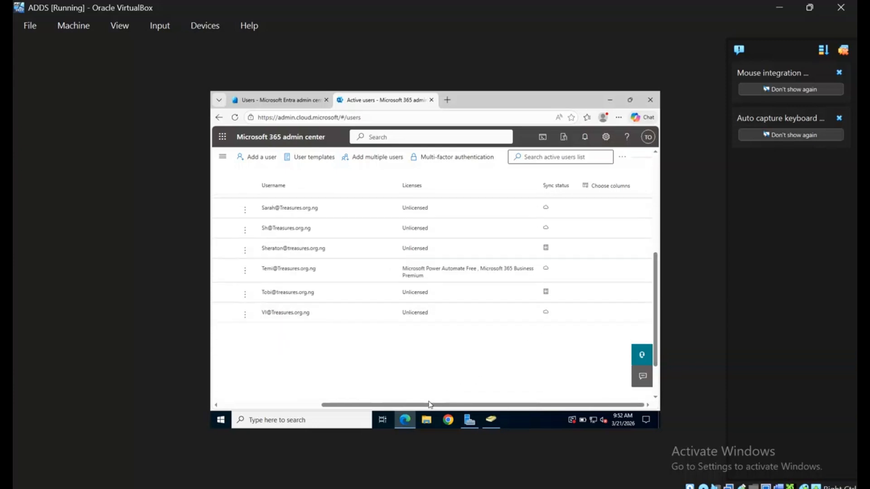
{"action": "left_click_drag", "start_coordinate": [343, 405], "coordinate": [248, 405]}
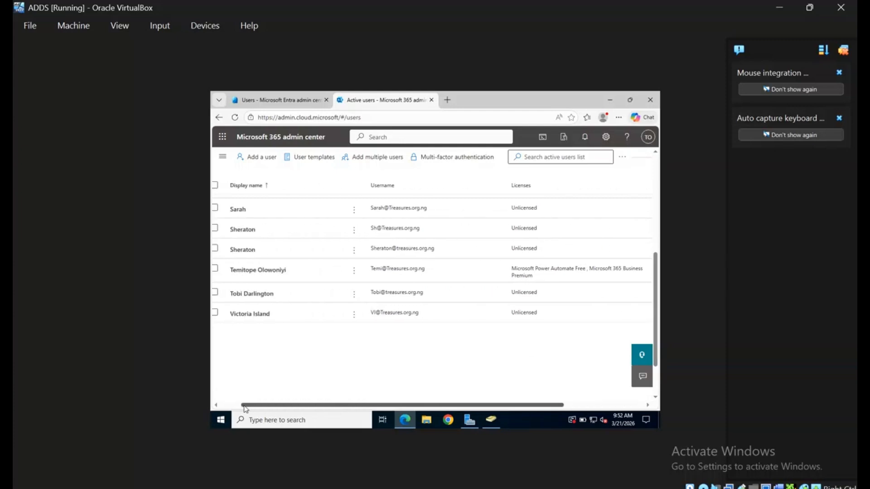
{"action": "scroll", "coordinate": [524, 394], "scroll_direction": "right", "scroll_amount": 3}
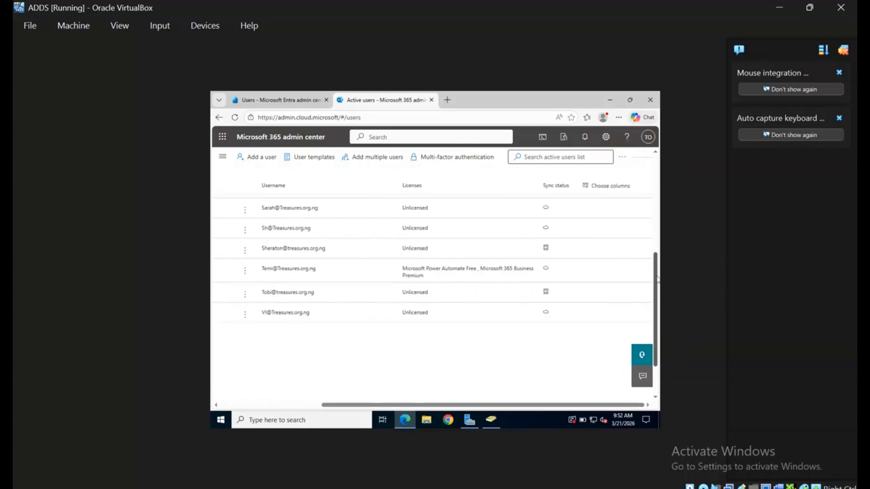
{"action": "left_click_drag", "start_coordinate": [657, 280], "coordinate": [654, 211]}
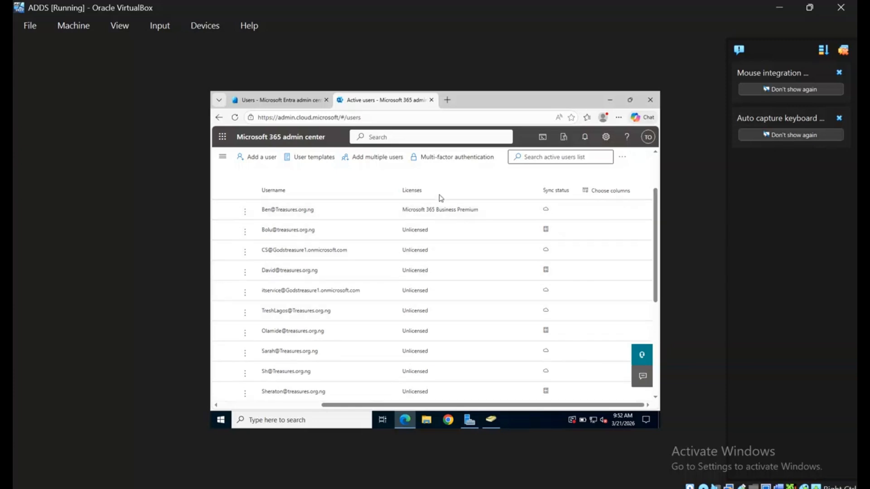
{"action": "left_click_drag", "start_coordinate": [381, 405], "coordinate": [279, 403]}
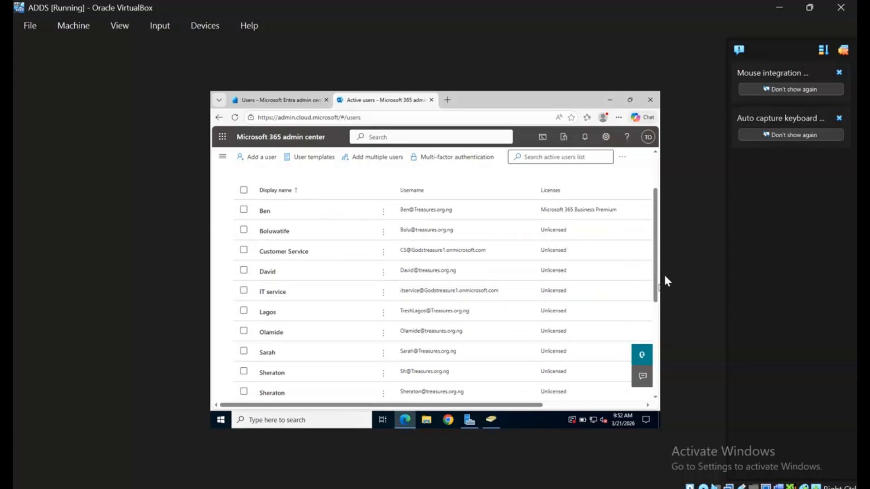